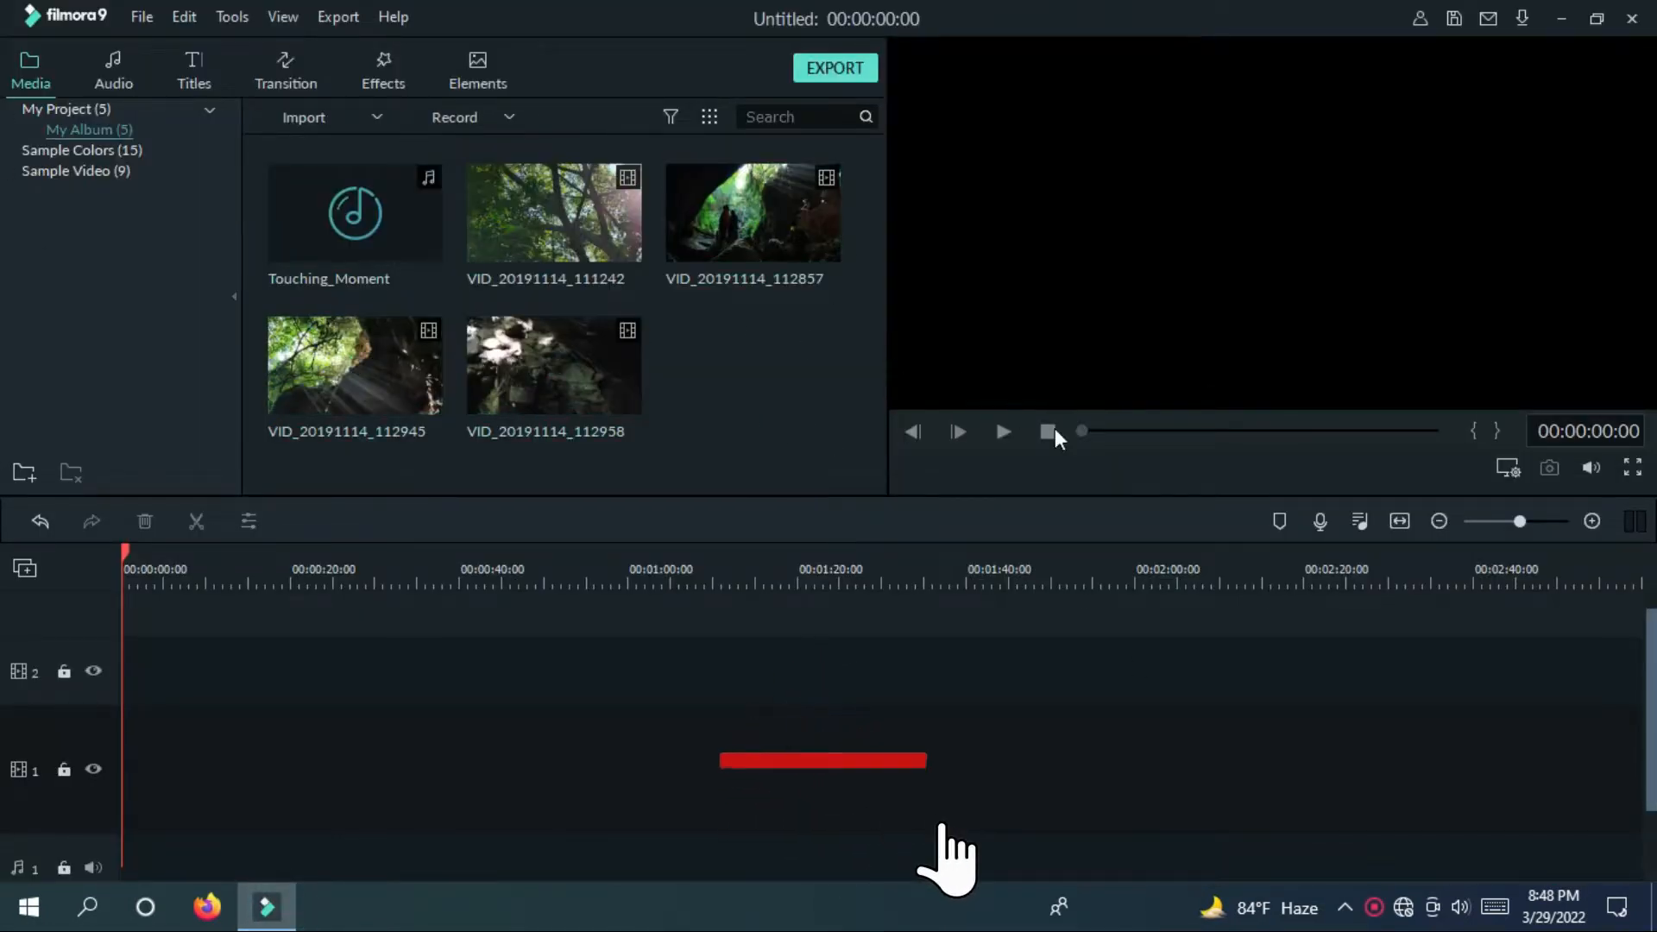
Step: Place clips 111242, 112857, 112945 and 112958 one after another on video track 1, keeping the current project settings
{"action": "left_click_drag", "start_coordinate": [605, 225], "coordinate": [423, 746]}
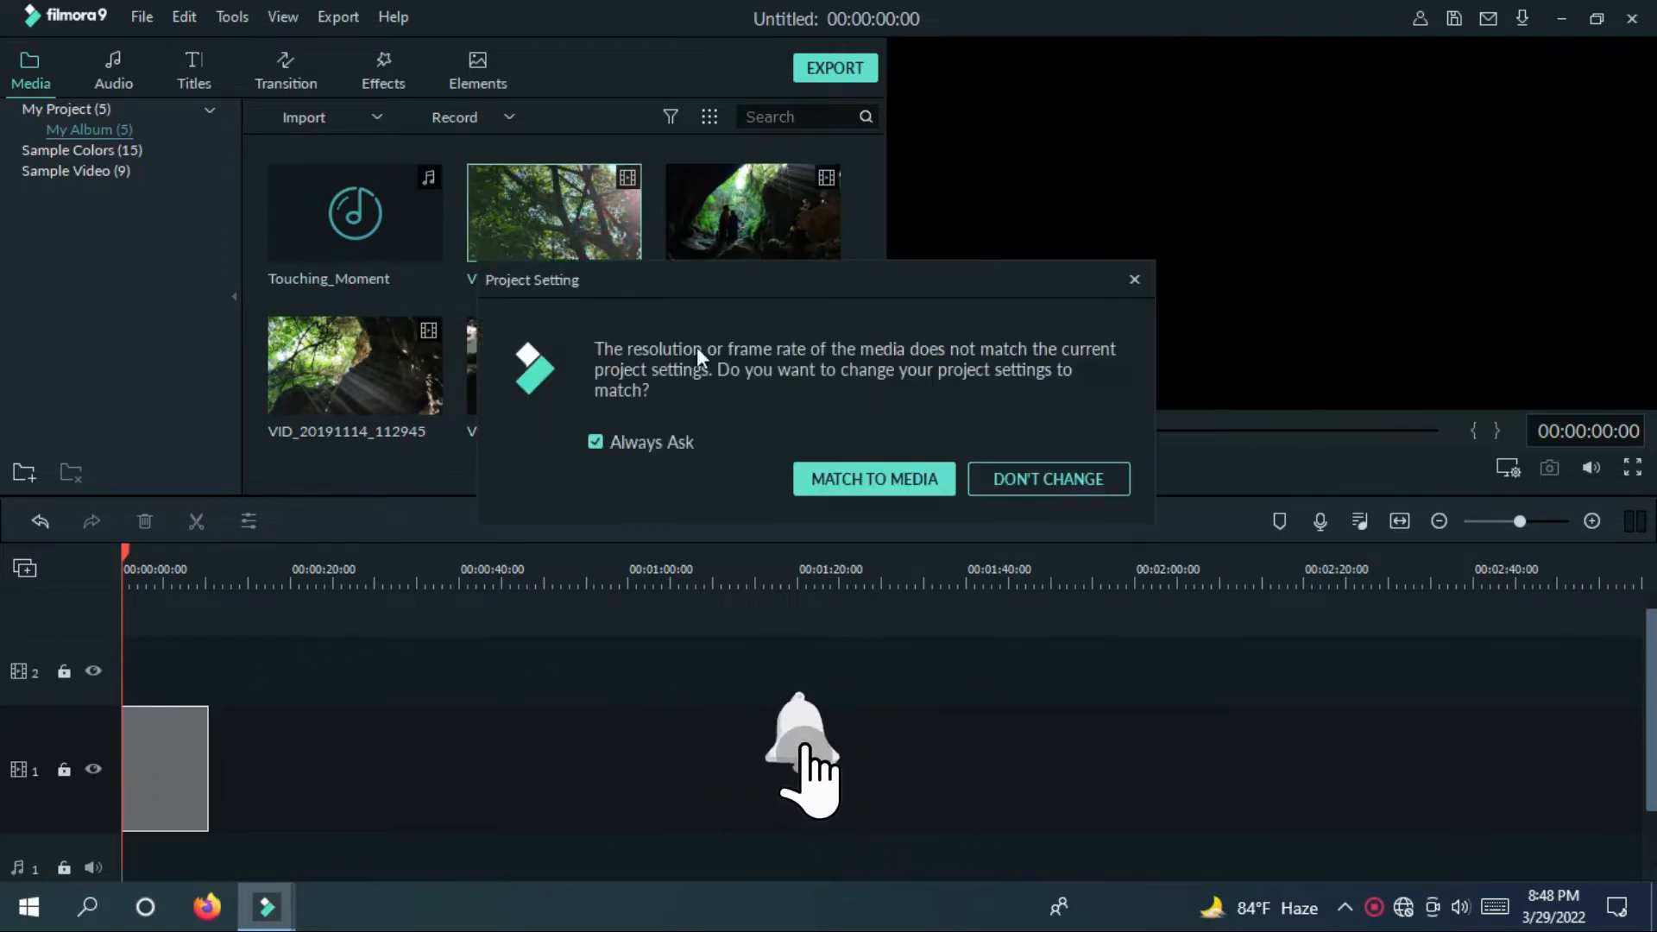
{"action": "left_click", "coordinate": [1023, 477]}
{"action": "left_click_drag", "start_coordinate": [799, 228], "coordinate": [257, 762]}
{"action": "left_click_drag", "start_coordinate": [395, 389], "coordinate": [236, 758]}
{"action": "left_click_drag", "start_coordinate": [569, 363], "coordinate": [287, 758]}
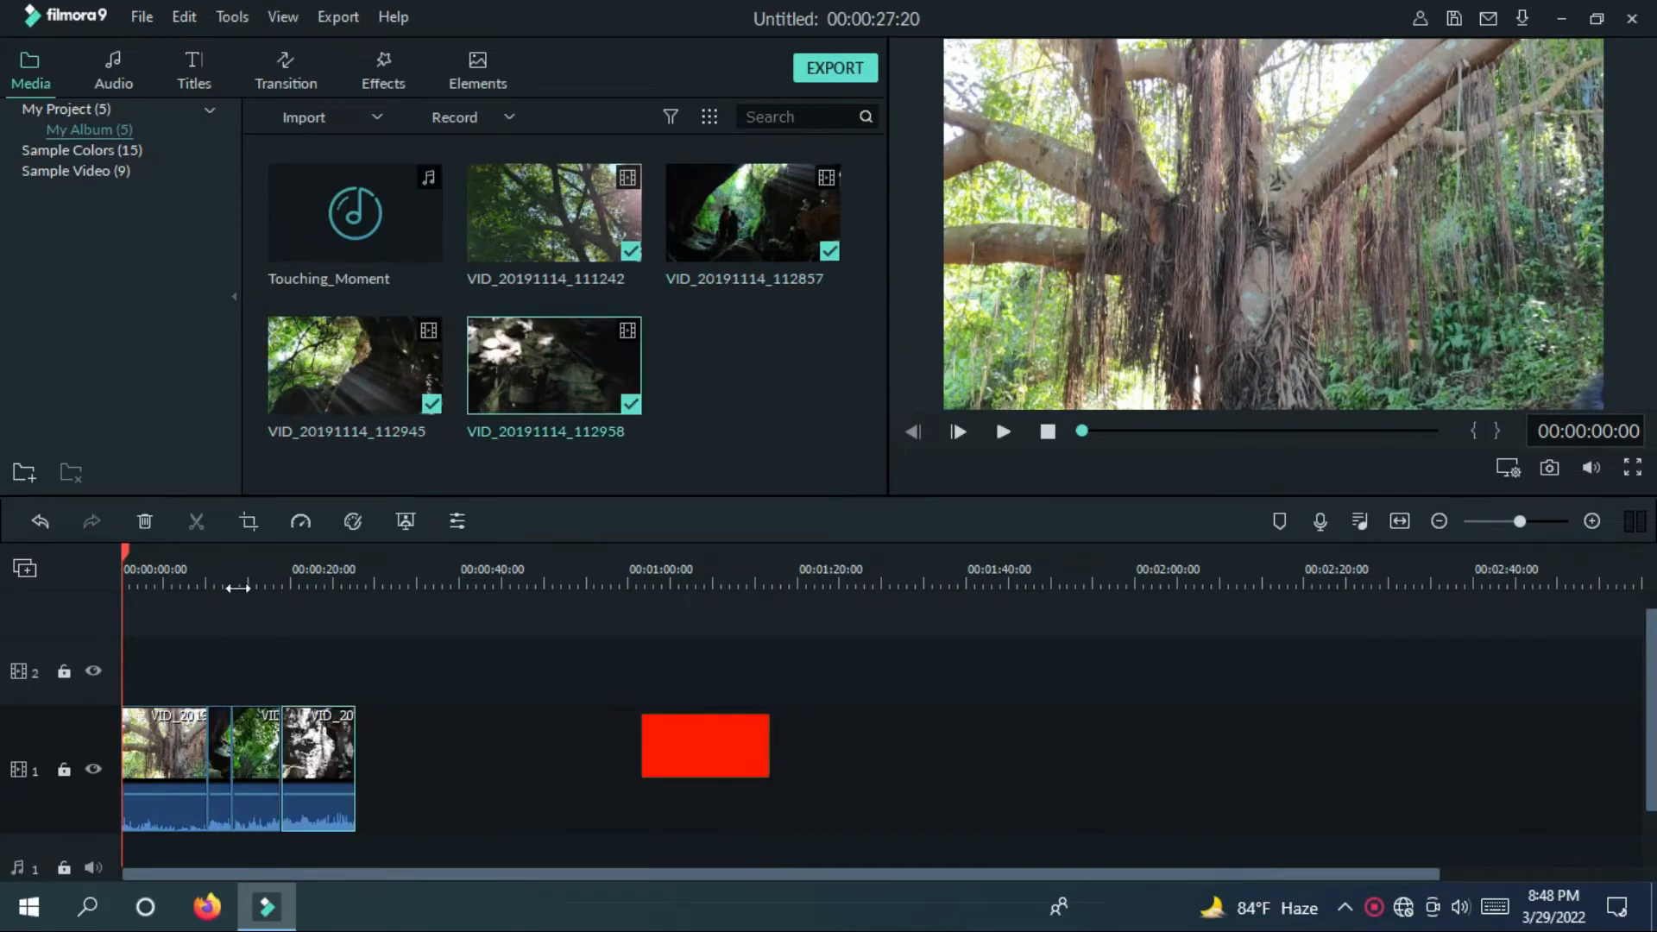
Step: Mute the audio of all four clips on video track 1
{"action": "right_click", "coordinate": [402, 717]}
{"action": "left_click", "coordinate": [468, 529]}
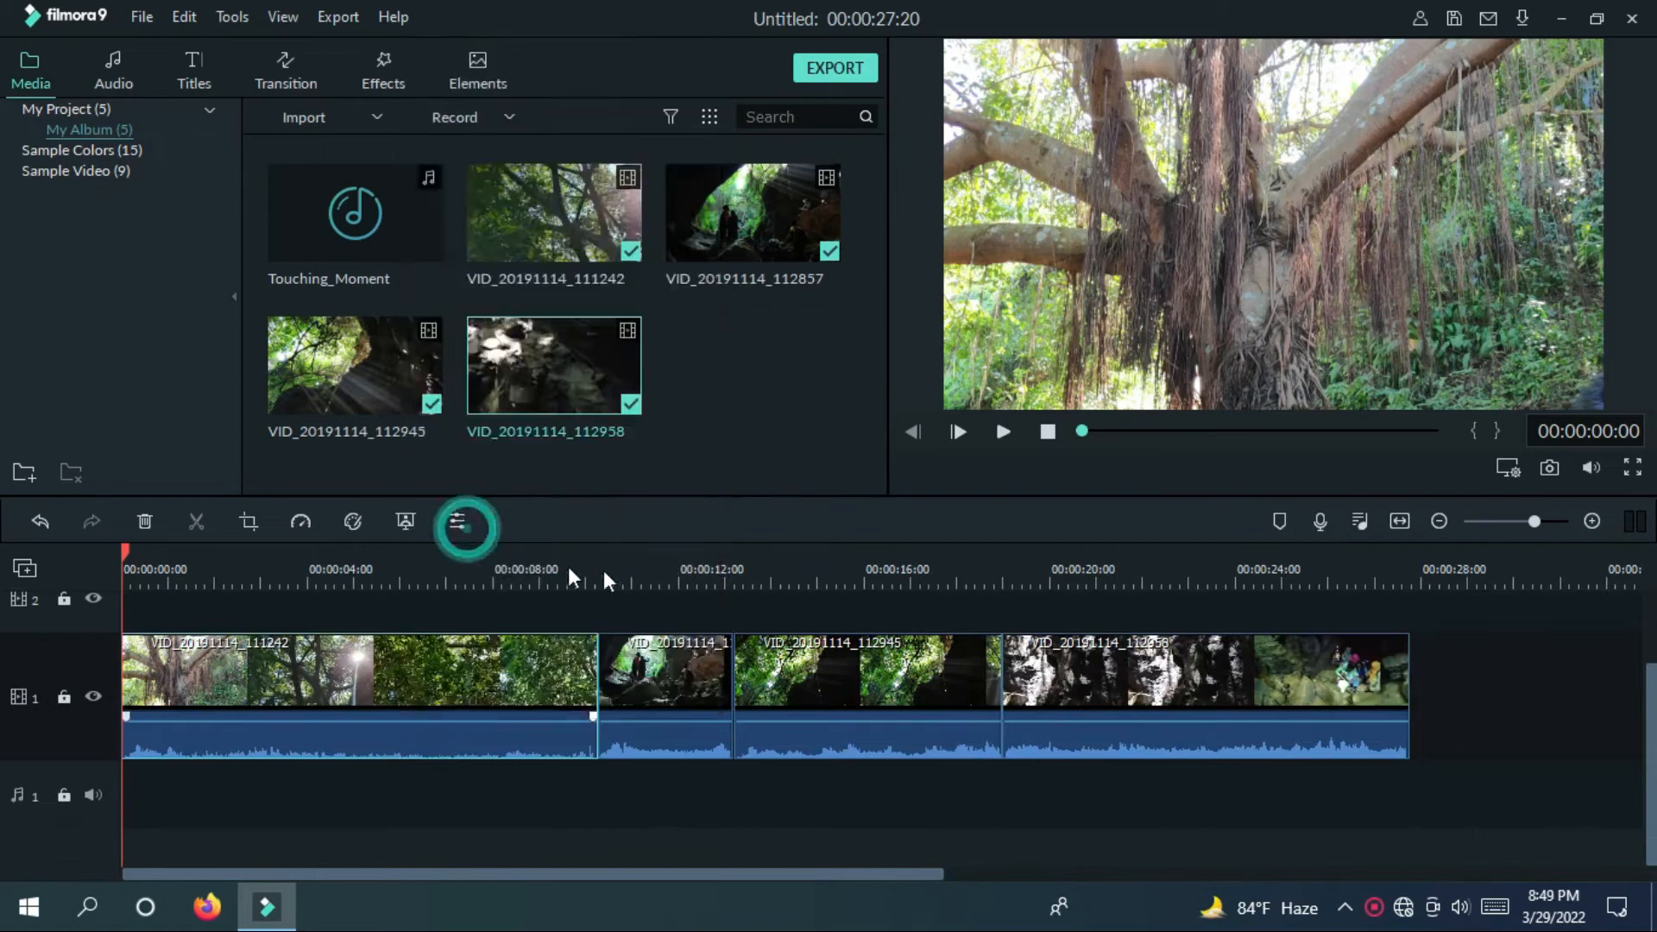
{"action": "left_click", "coordinate": [639, 573]}
{"action": "right_click", "coordinate": [643, 665]}
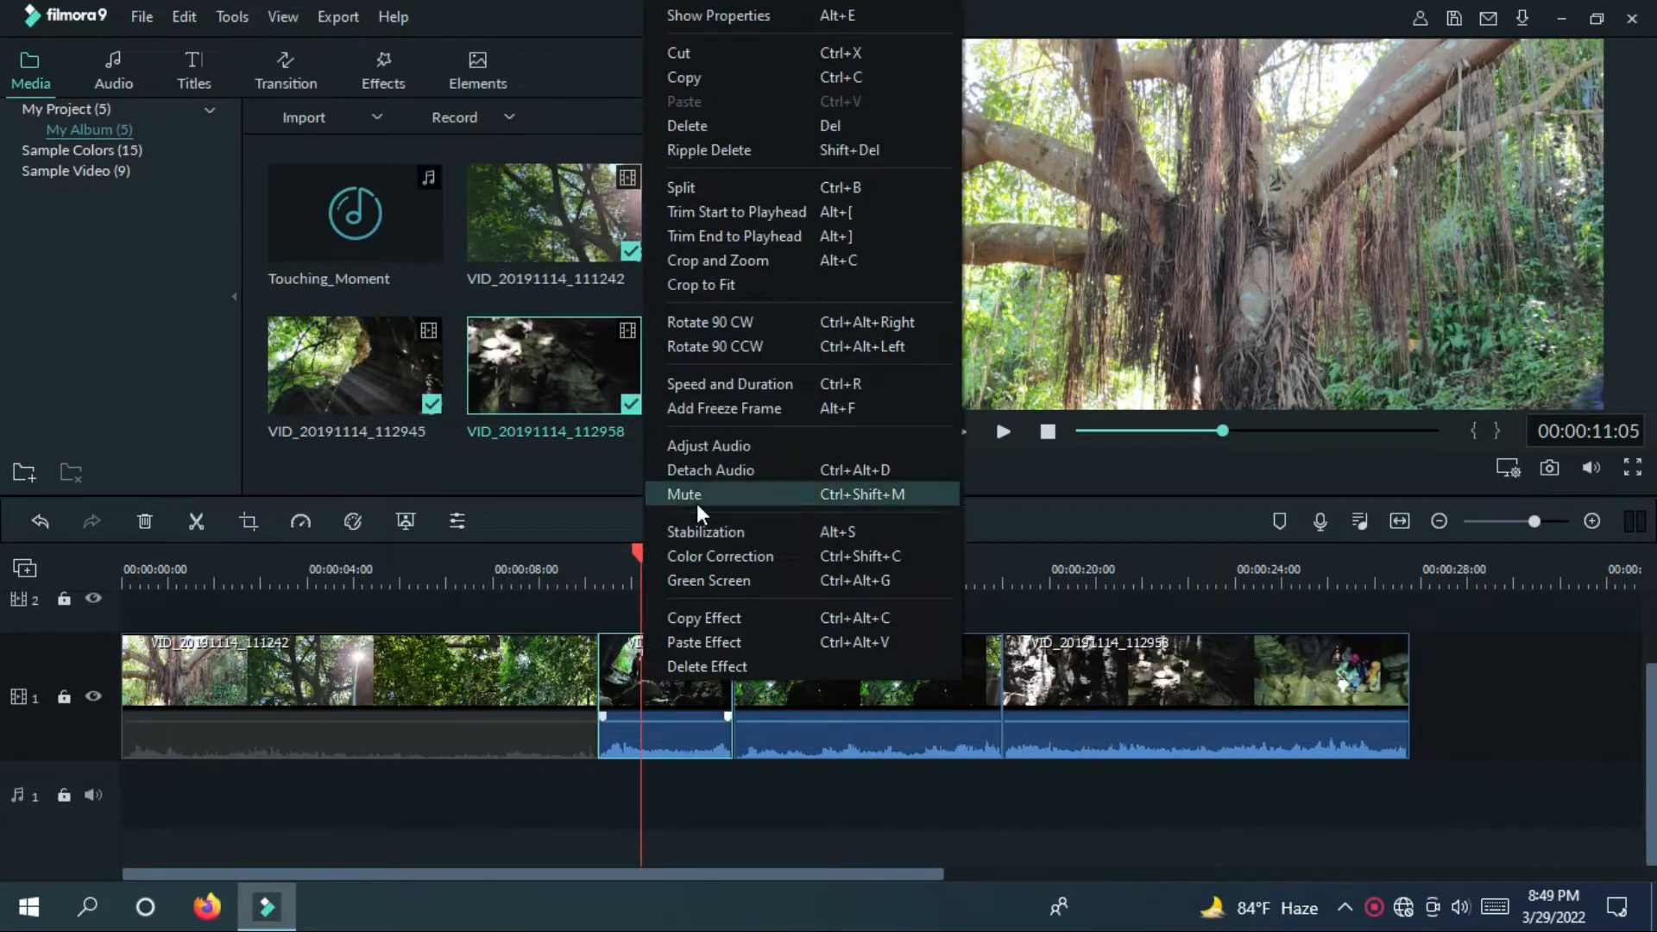
{"action": "left_click", "coordinate": [696, 496]}
{"action": "left_click", "coordinate": [776, 574]}
{"action": "right_click", "coordinate": [816, 682]}
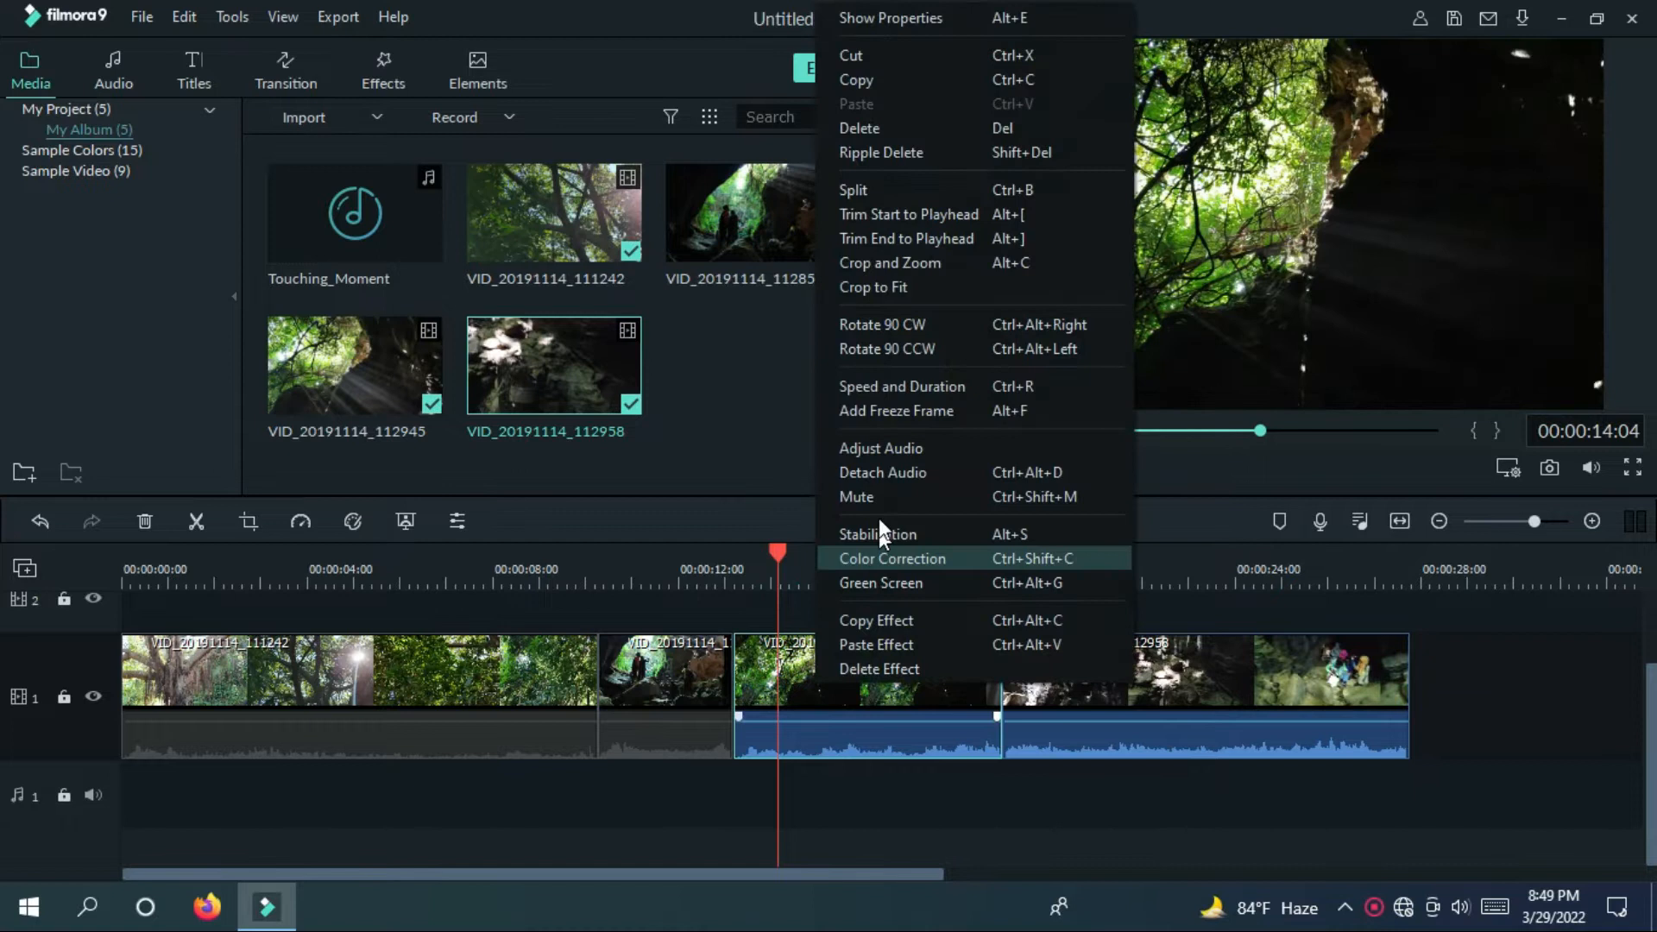
{"action": "left_click", "coordinate": [878, 496]}
{"action": "left_click", "coordinate": [1082, 571]}
{"action": "left_click", "coordinate": [1115, 644]}
{"action": "right_click", "coordinate": [1114, 644]}
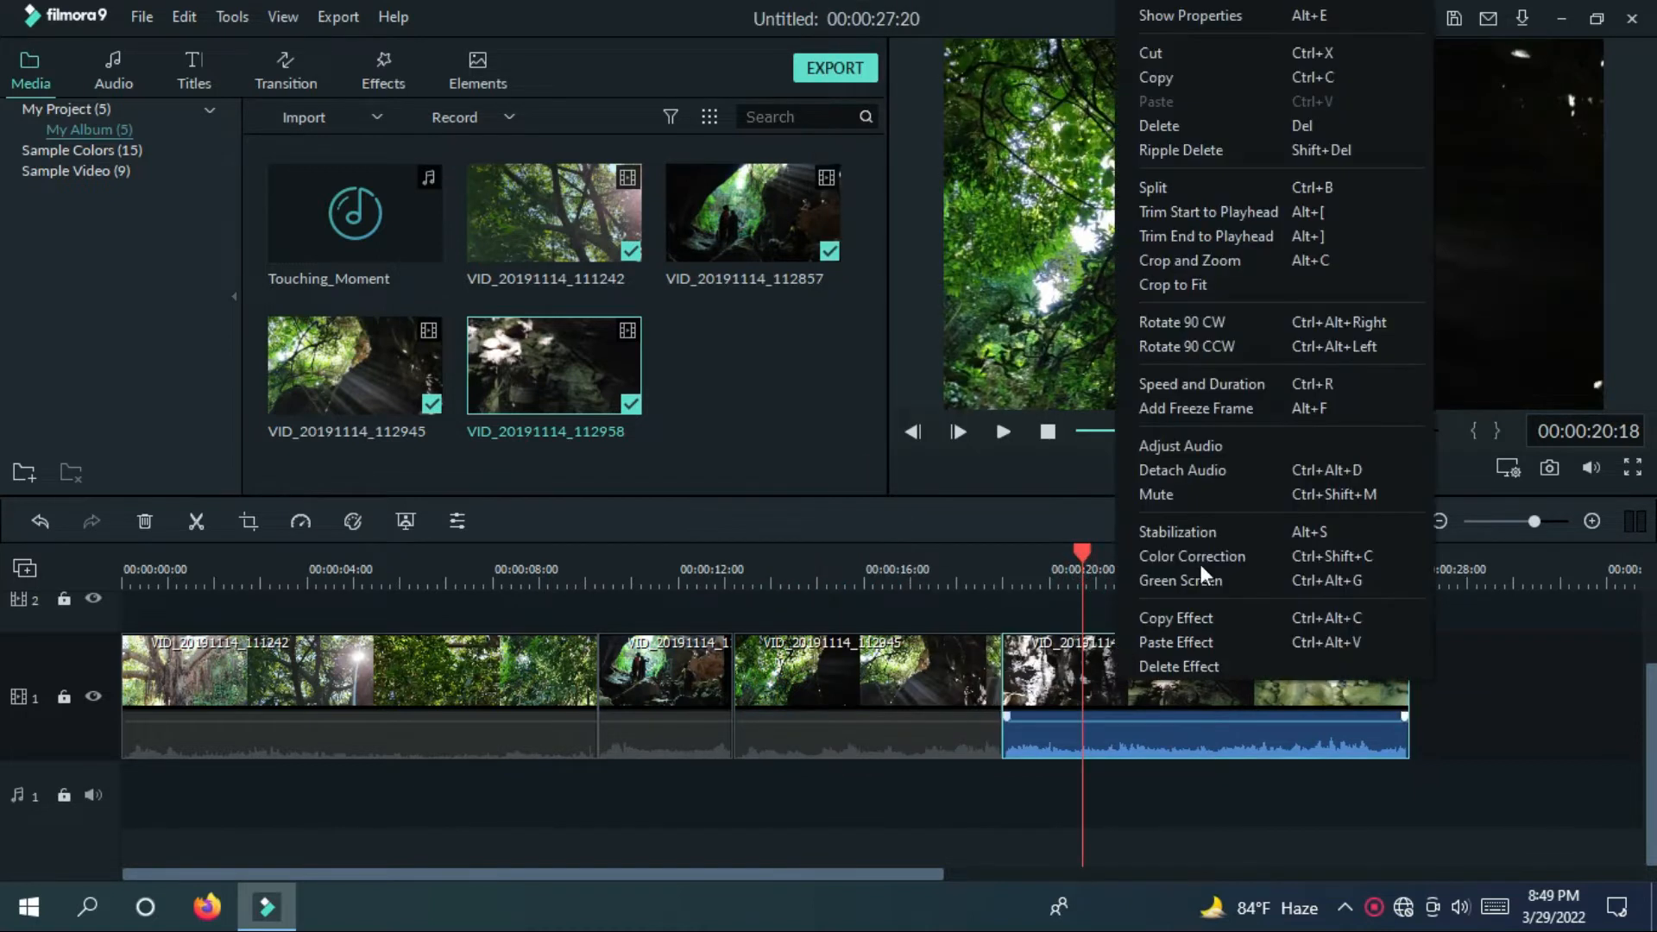
{"action": "left_click", "coordinate": [1234, 497]}
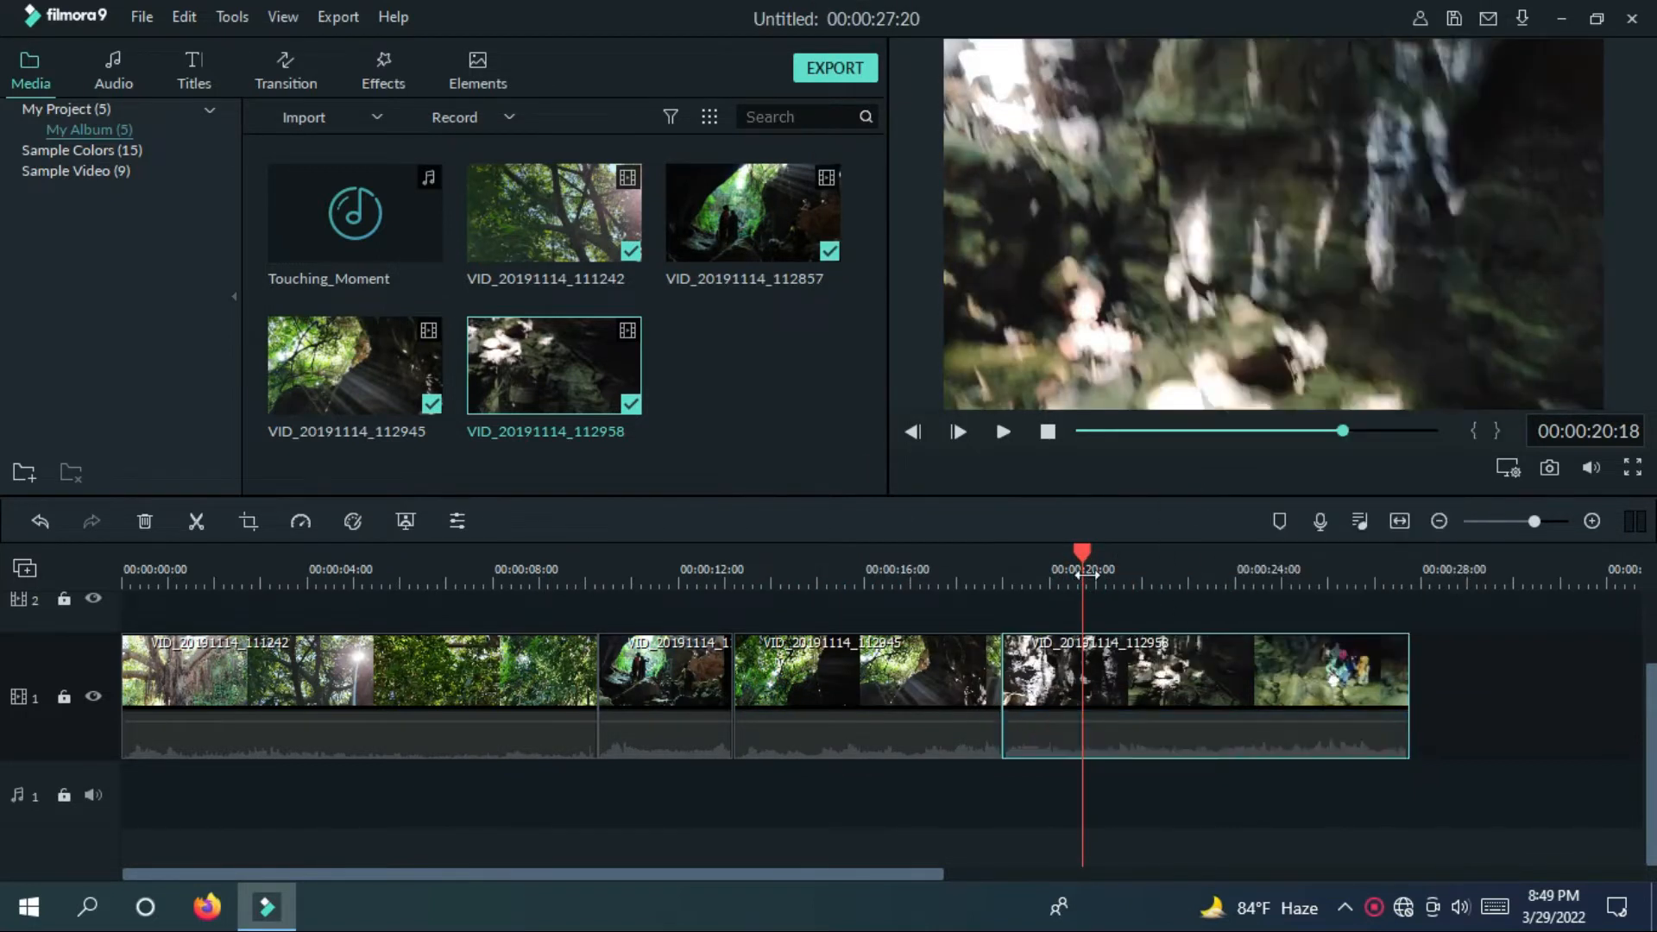
Step: Open the advanced color correction of the first clip, VID_20191114_111242
{"action": "left_click", "coordinate": [390, 721]}
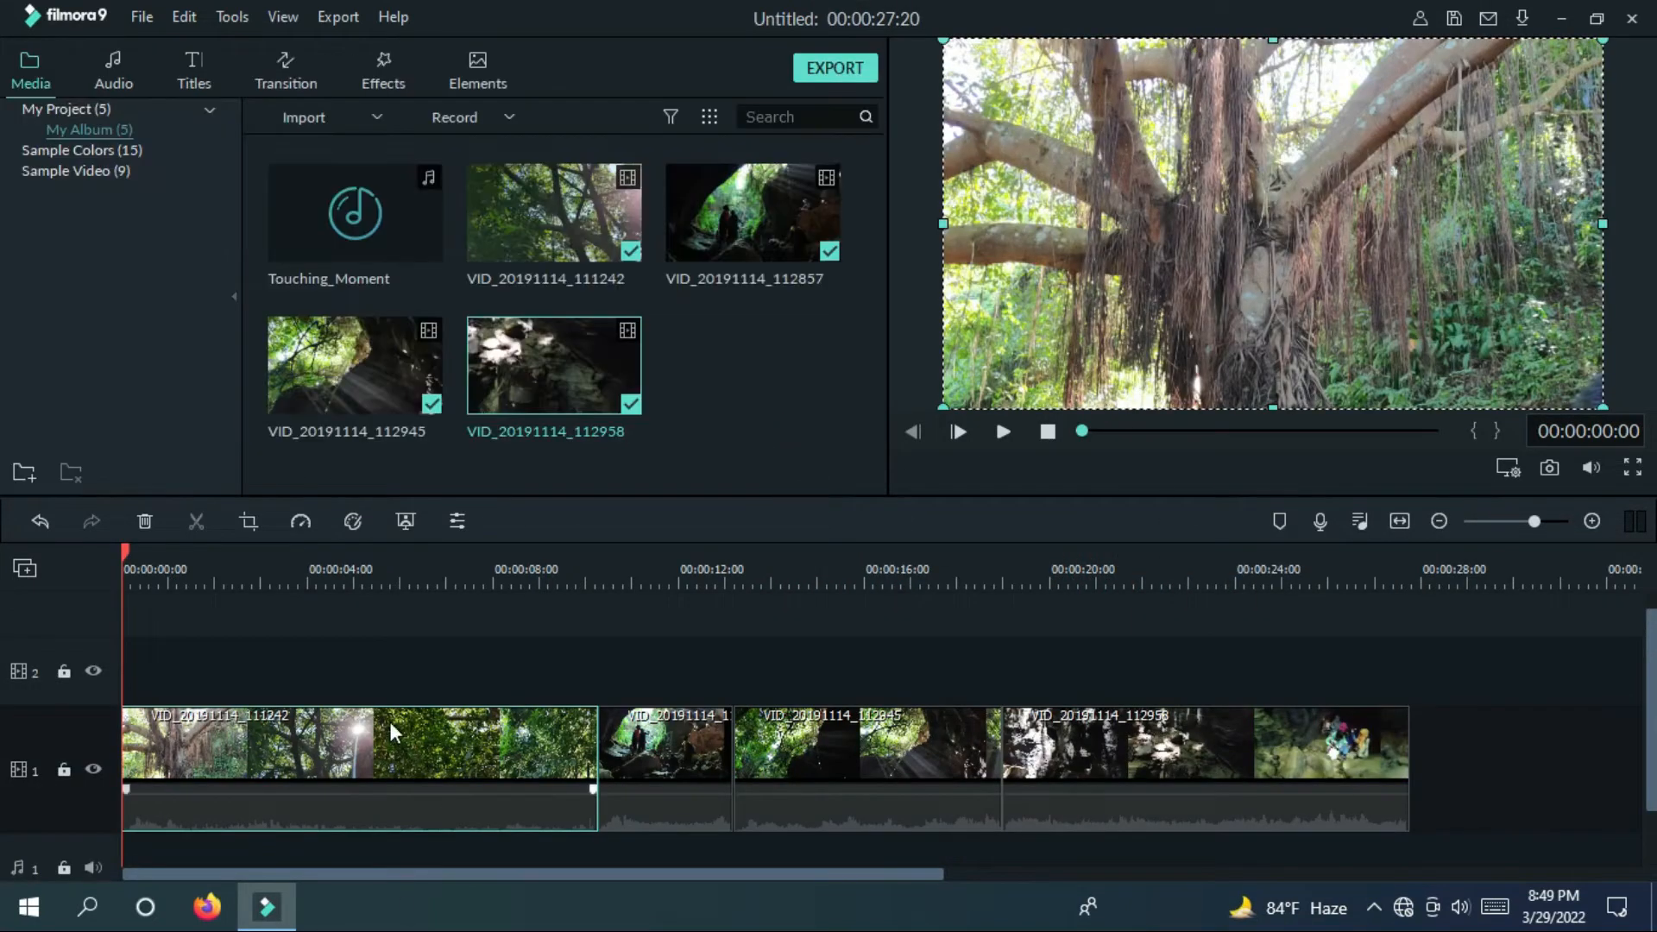
{"action": "double_click", "coordinate": [485, 768]}
{"action": "left_click", "coordinate": [259, 61]}
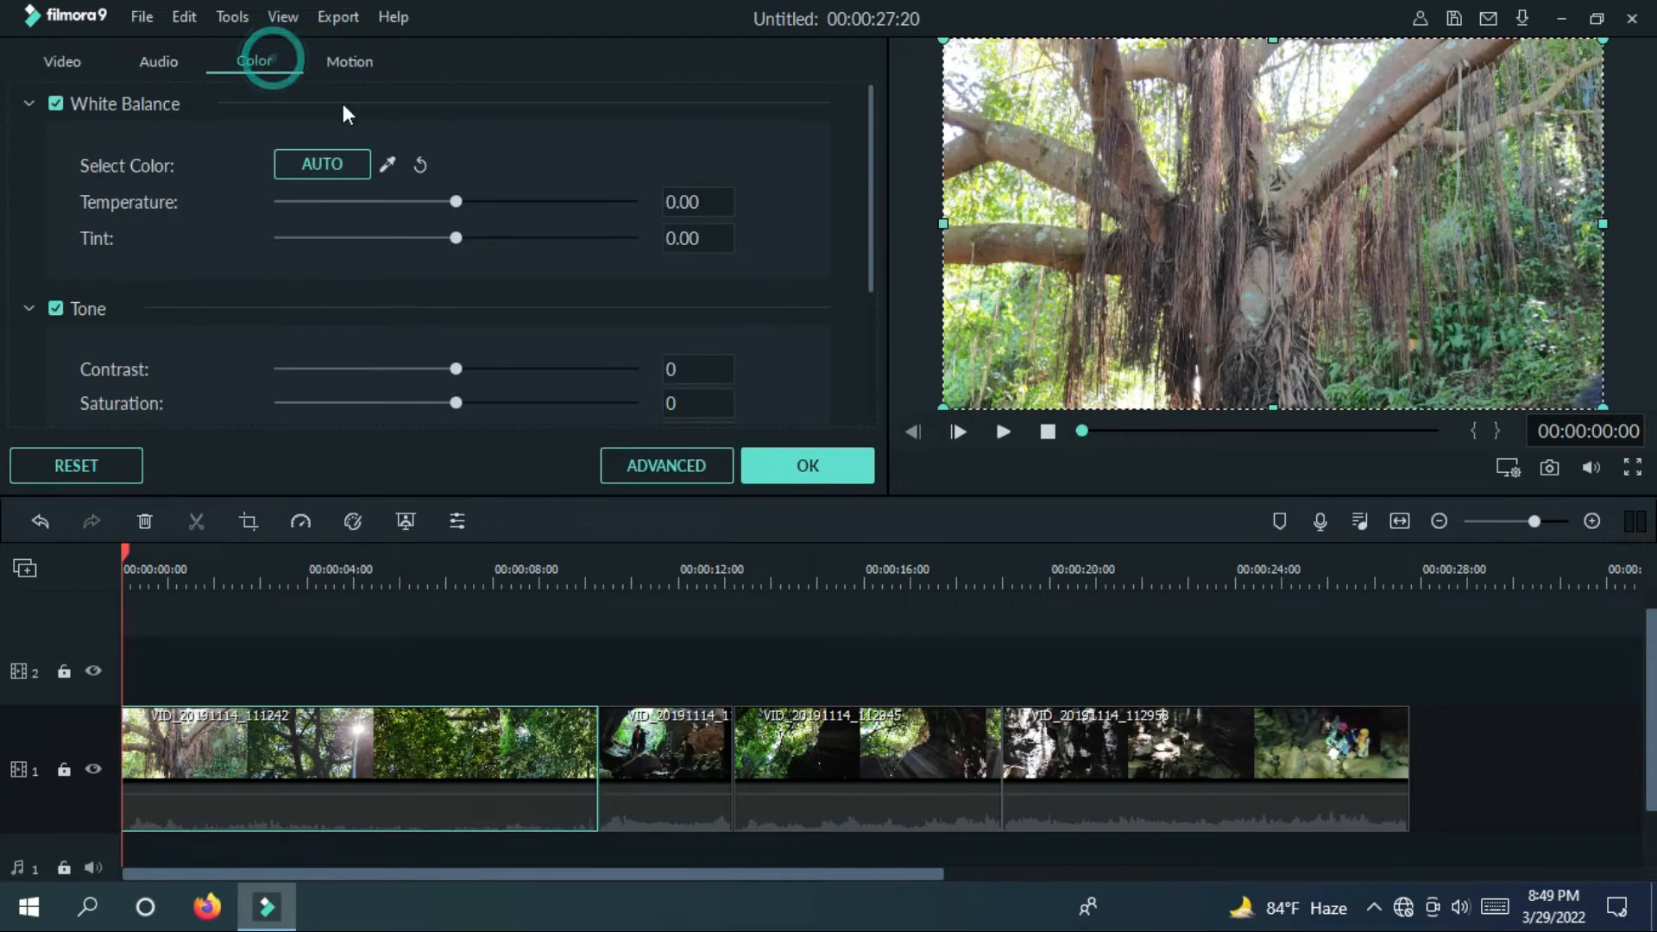
{"action": "left_click", "coordinate": [666, 472]}
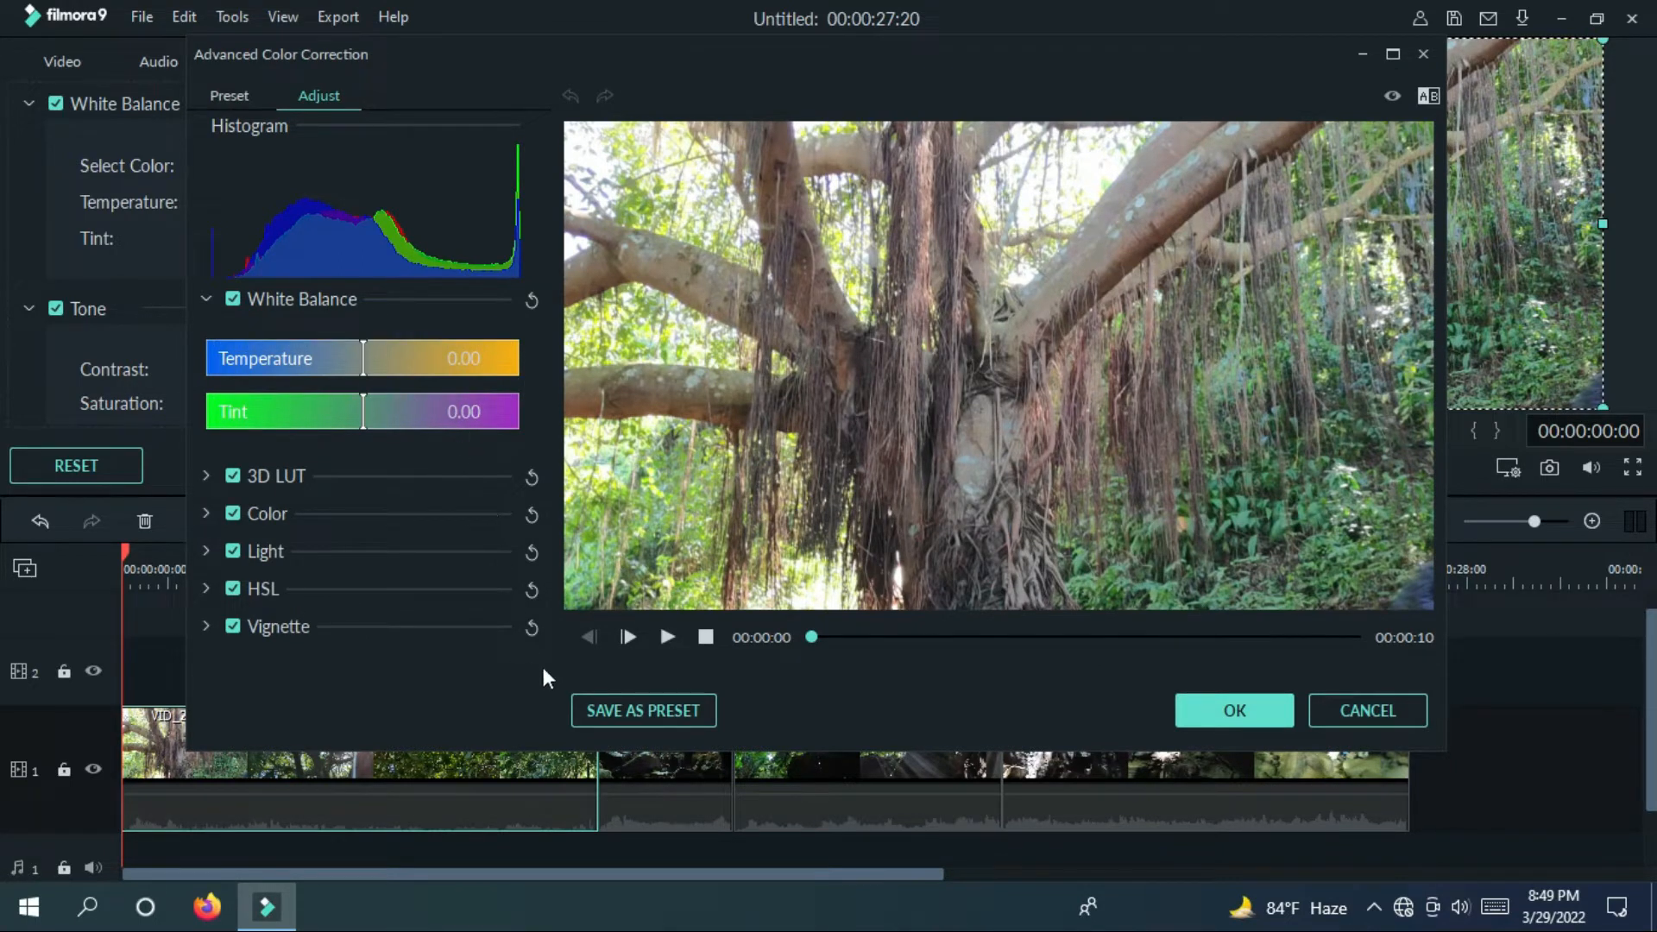
Step: Try out 3D LUTs such as B&W Film and Dark Film on the first clip
{"action": "left_click", "coordinate": [198, 464]}
{"action": "scroll", "coordinate": [438, 545], "scroll_direction": "down", "scroll_amount": 3}
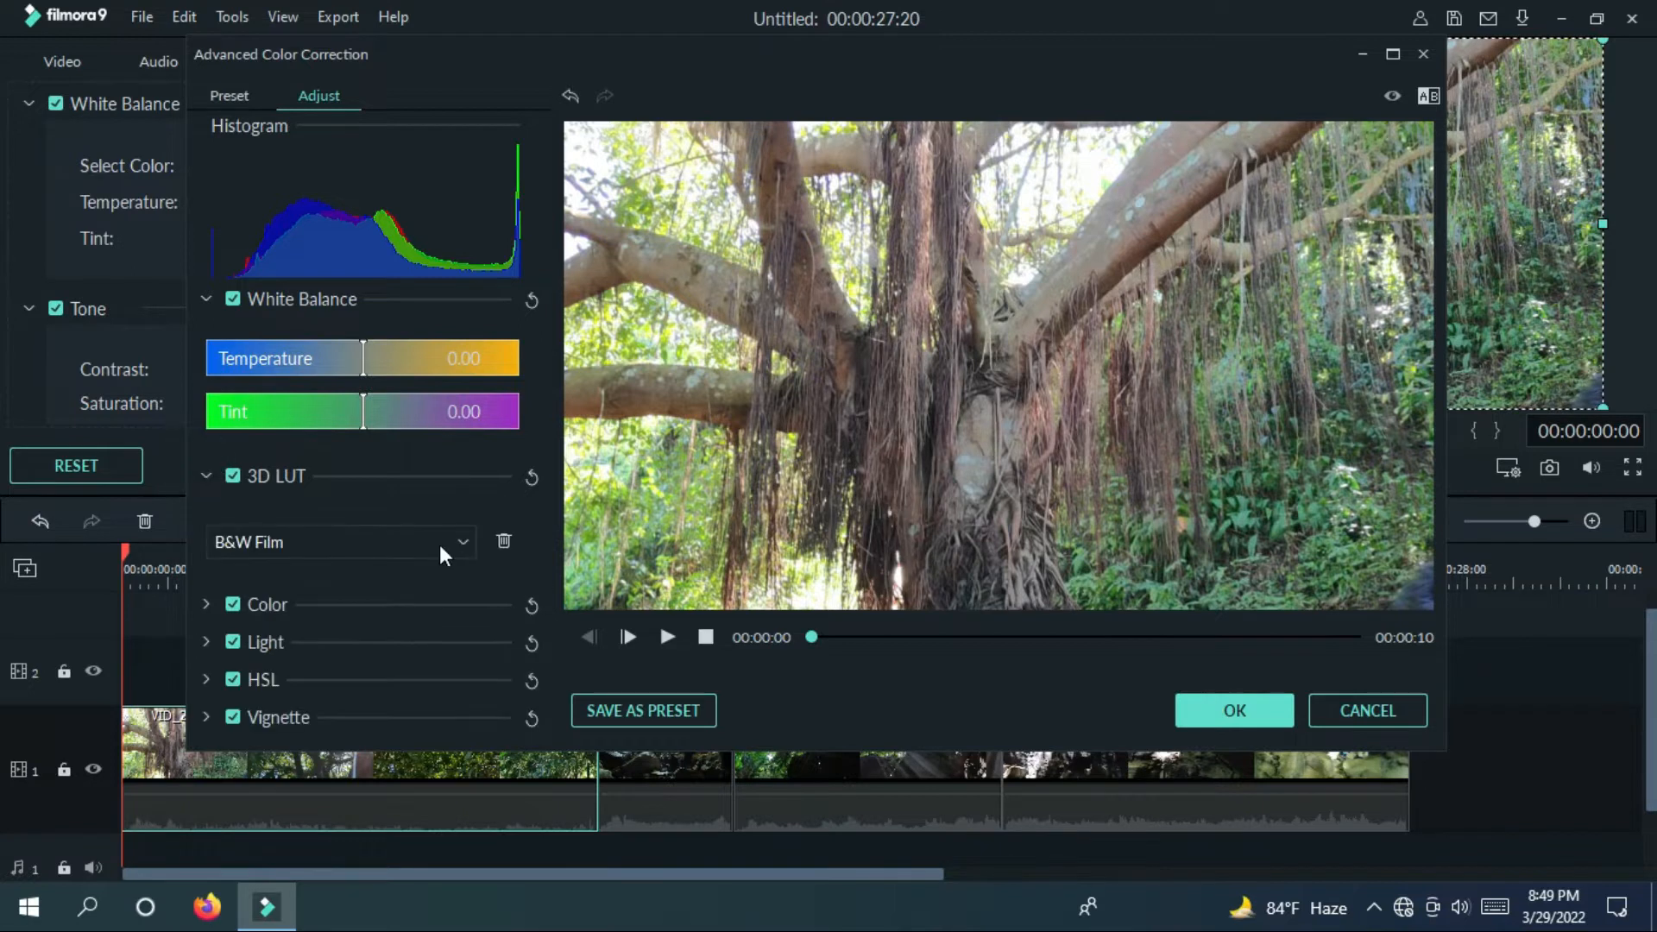
{"action": "scroll", "coordinate": [438, 546], "scroll_direction": "down", "scroll_amount": 2}
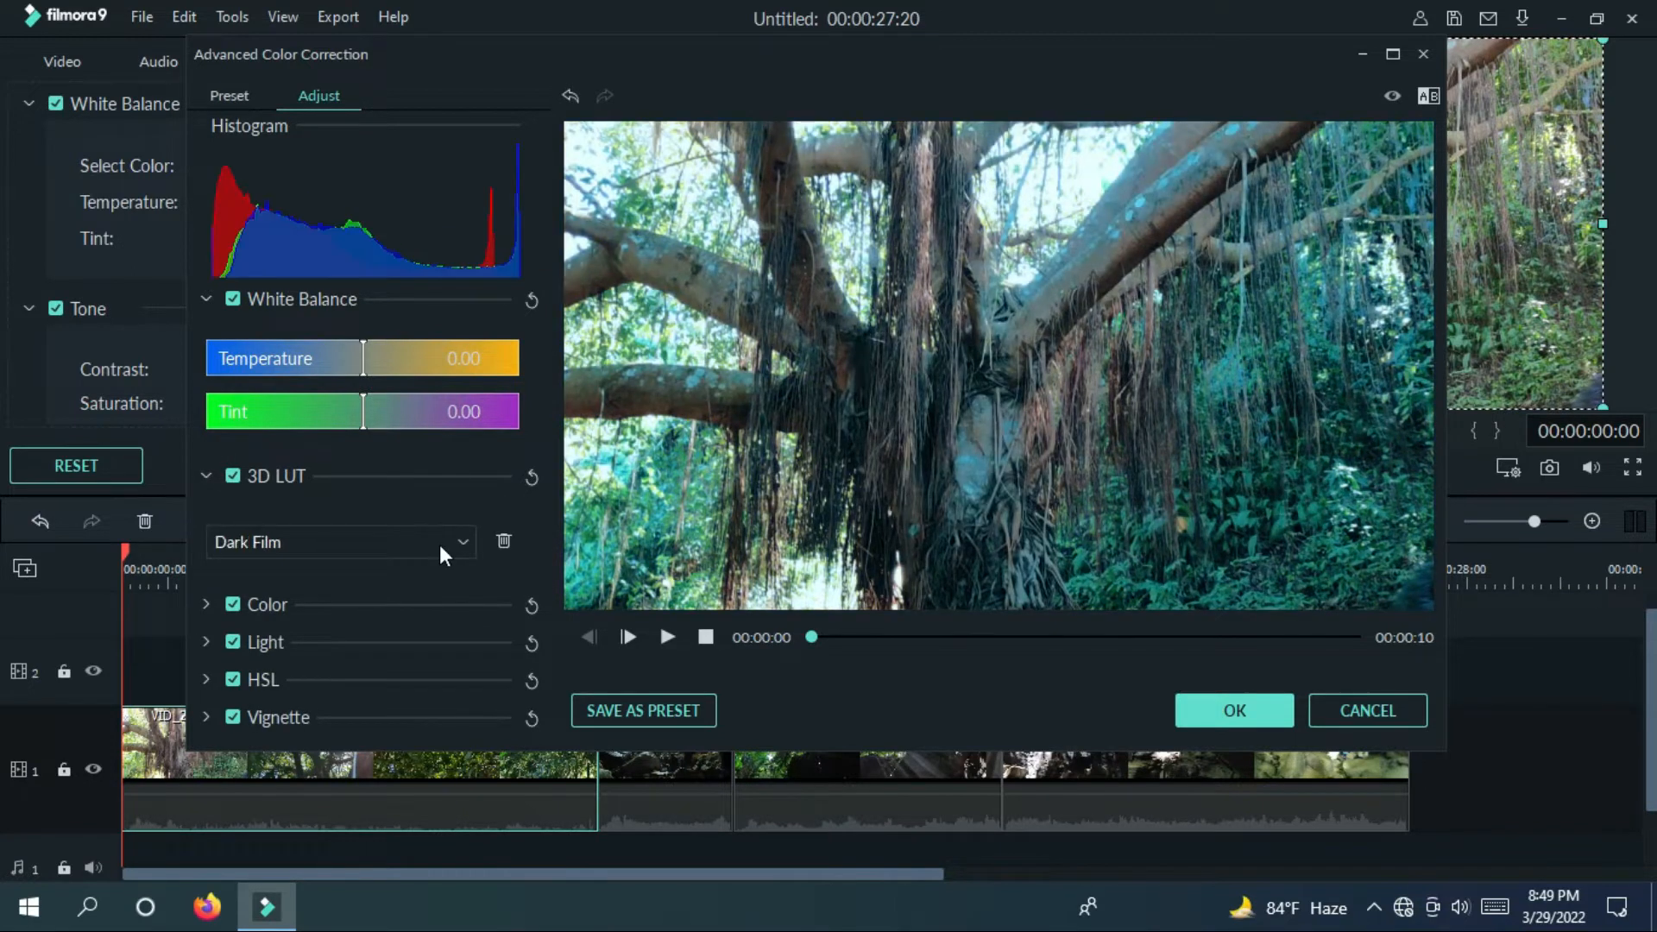
{"action": "scroll", "coordinate": [439, 545], "scroll_direction": "up", "scroll_amount": 4}
{"action": "scroll", "coordinate": [438, 545], "scroll_direction": "up", "scroll_amount": 1}
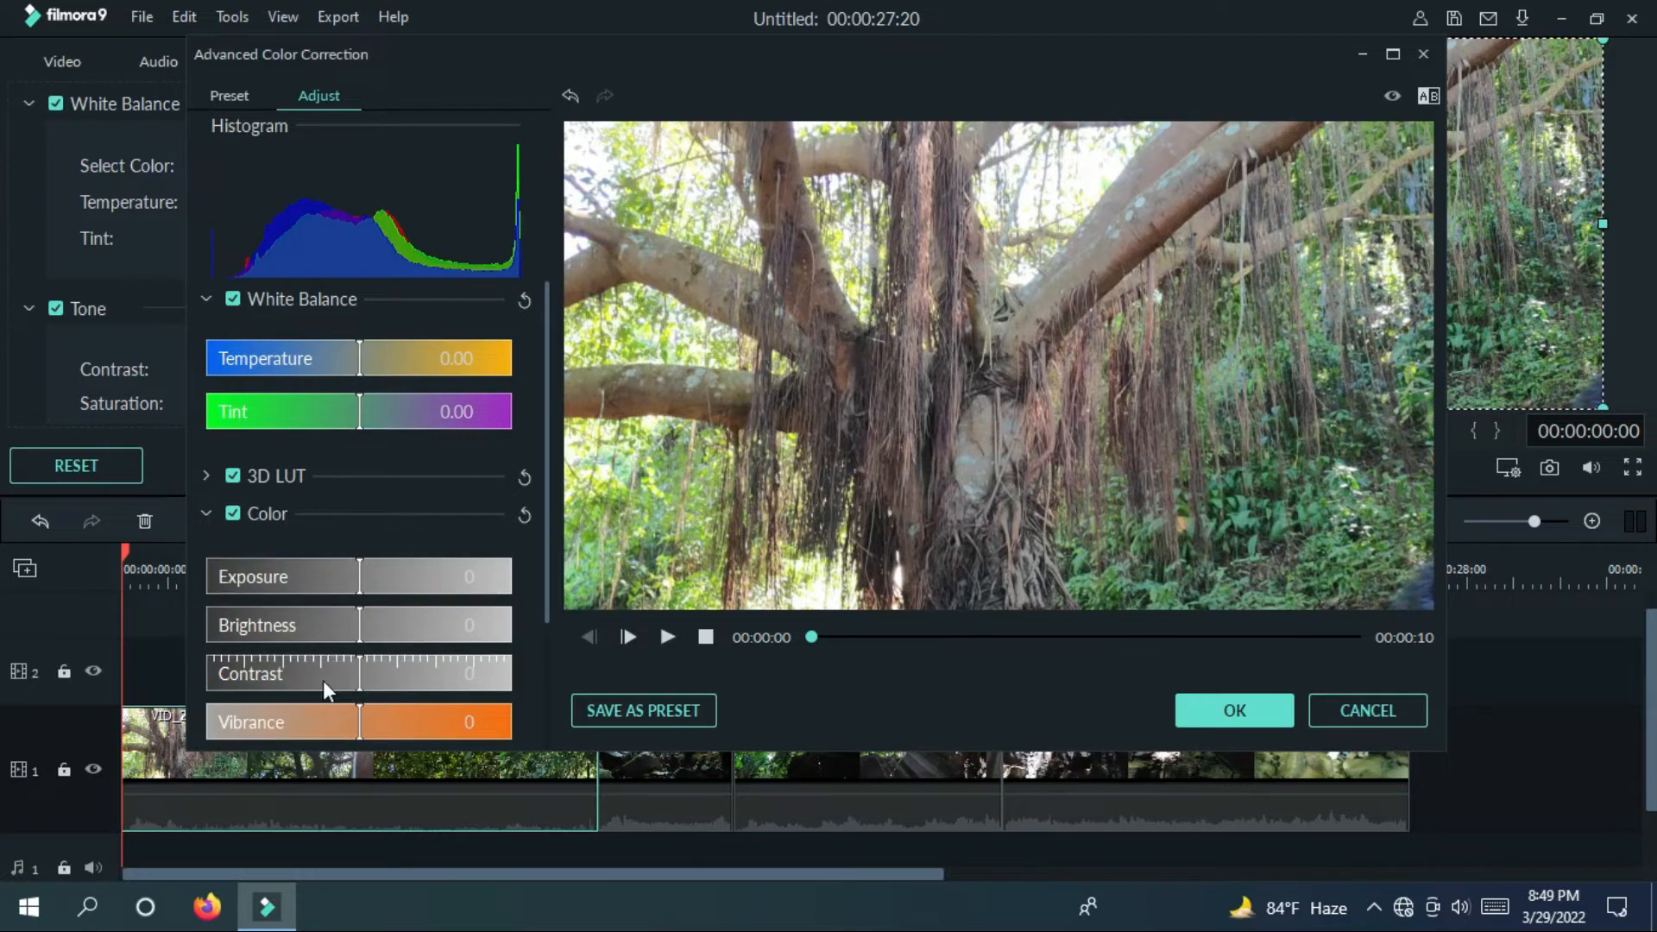
Step: Set the first clip's color Exposure to -21, Brightness to -9 and Contrast to 50
{"action": "left_click_drag", "start_coordinate": [359, 575], "coordinate": [345, 630]}
{"action": "scroll", "coordinate": [399, 670], "scroll_direction": "down", "scroll_amount": 2}
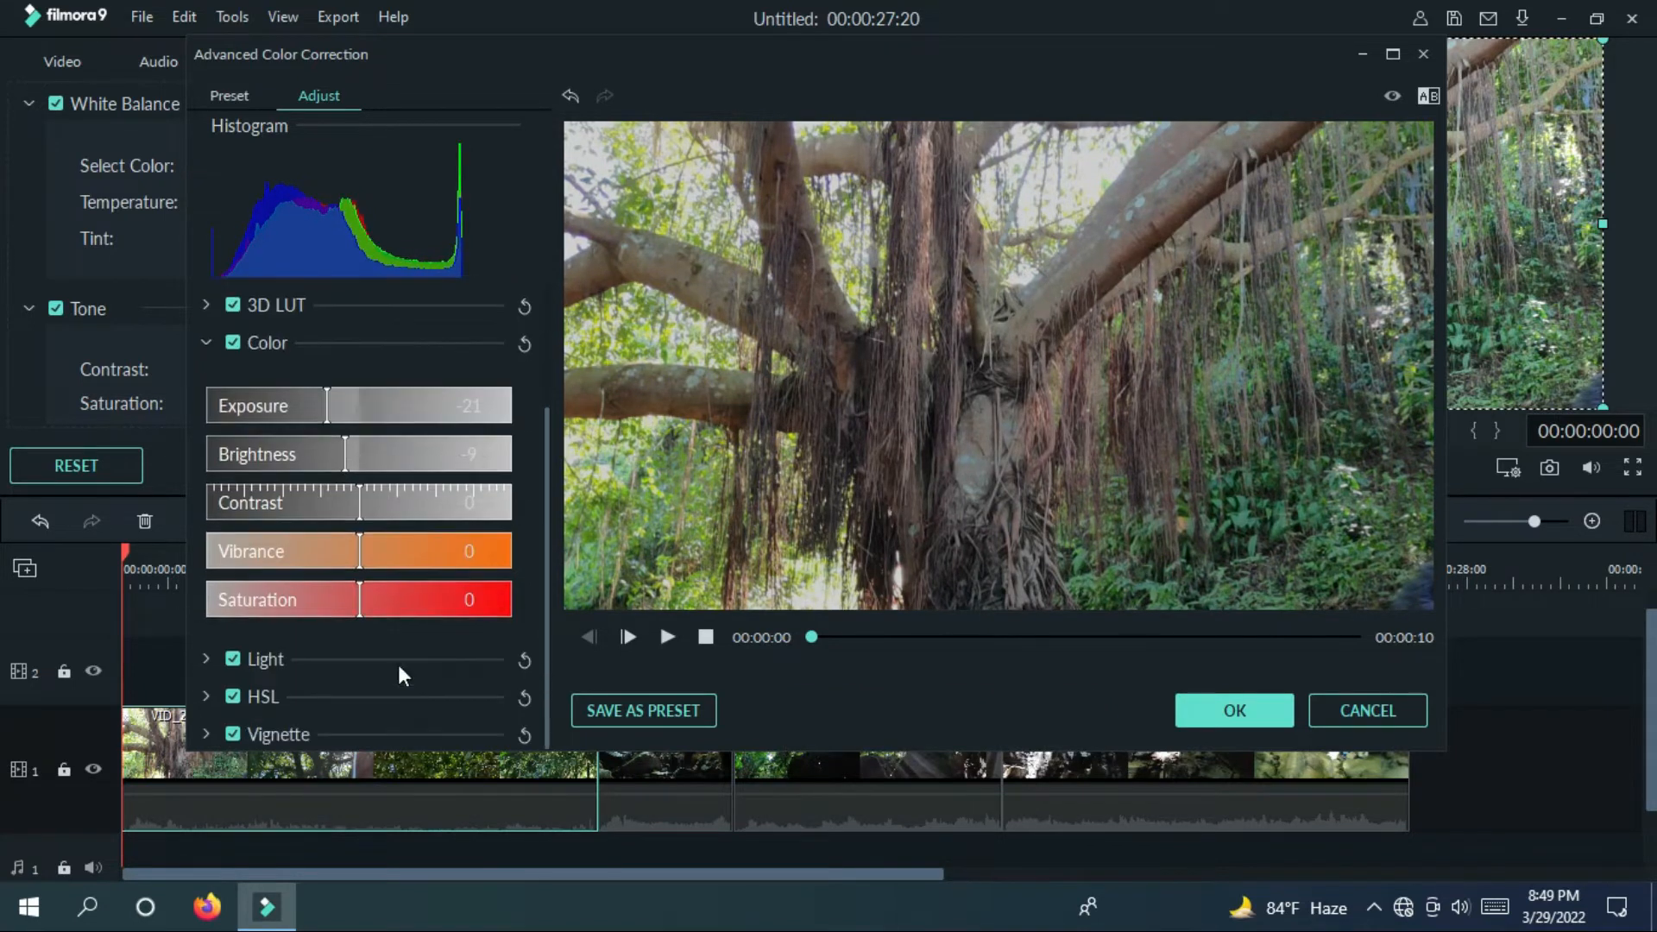
{"action": "left_click_drag", "start_coordinate": [432, 511], "coordinate": [436, 515]}
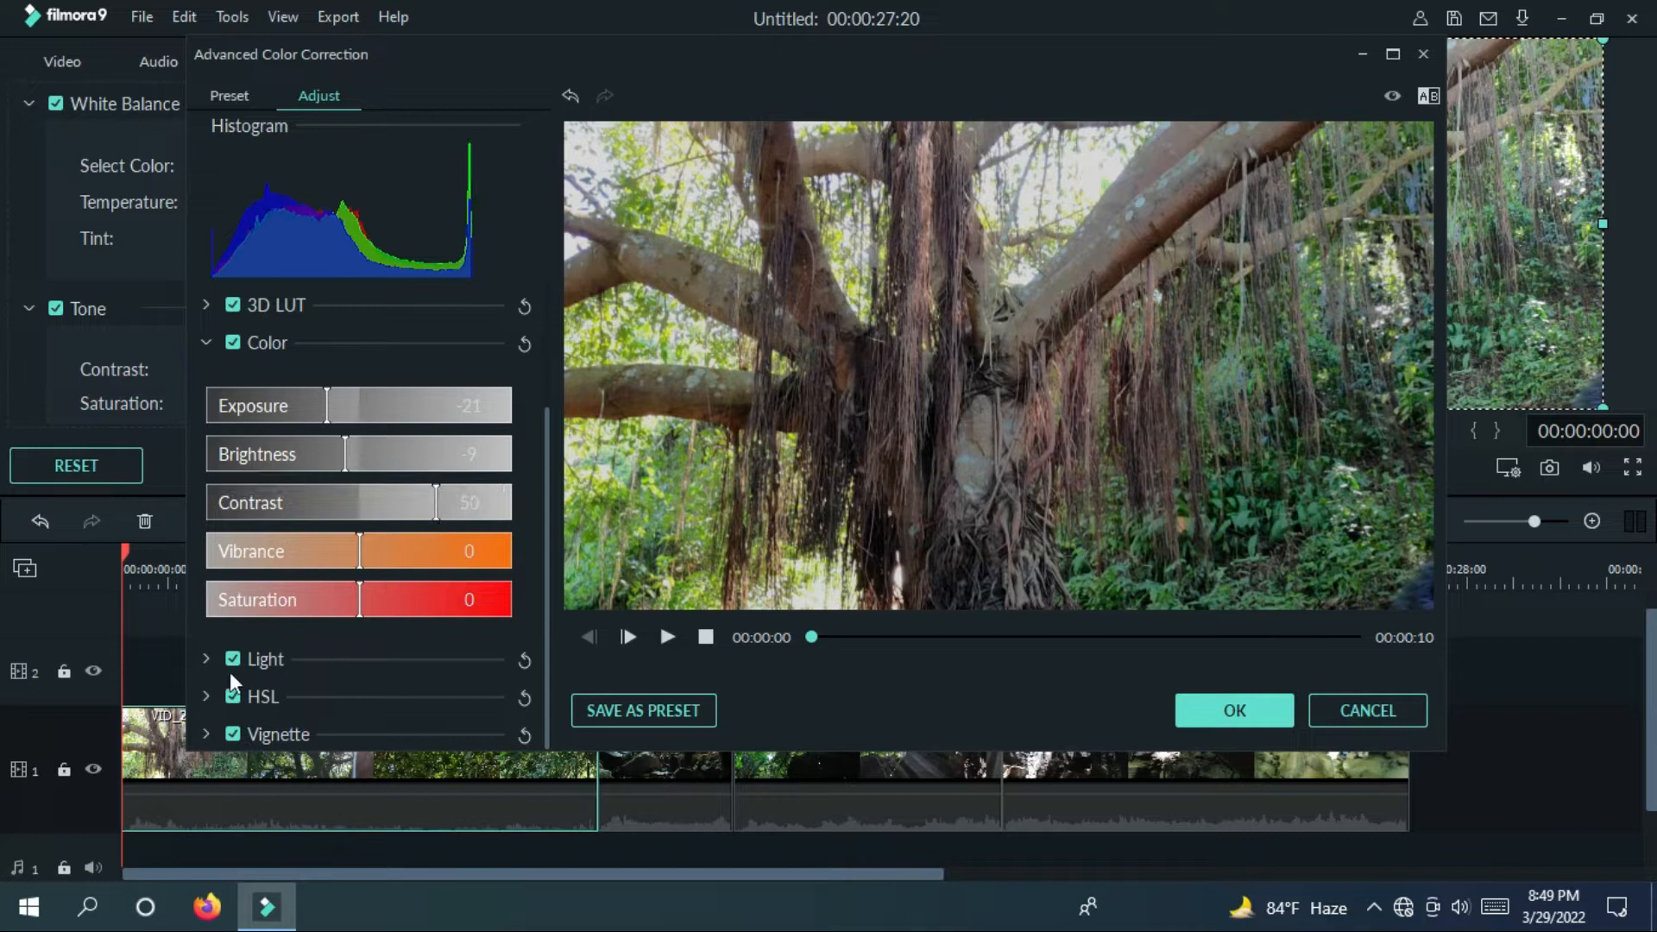
Step: In the light adjustments, lower Highlights slightly and set Shadows to -21, Whites to -49 and Blacks to -15
{"action": "left_click", "coordinate": [207, 659]}
{"action": "scroll", "coordinate": [425, 649], "scroll_direction": "down", "scroll_amount": 3}
{"action": "scroll", "coordinate": [425, 649], "scroll_direction": "up", "scroll_amount": 1}
{"action": "scroll", "coordinate": [425, 649], "scroll_direction": "down", "scroll_amount": 1}
{"action": "left_click", "coordinate": [283, 584]}
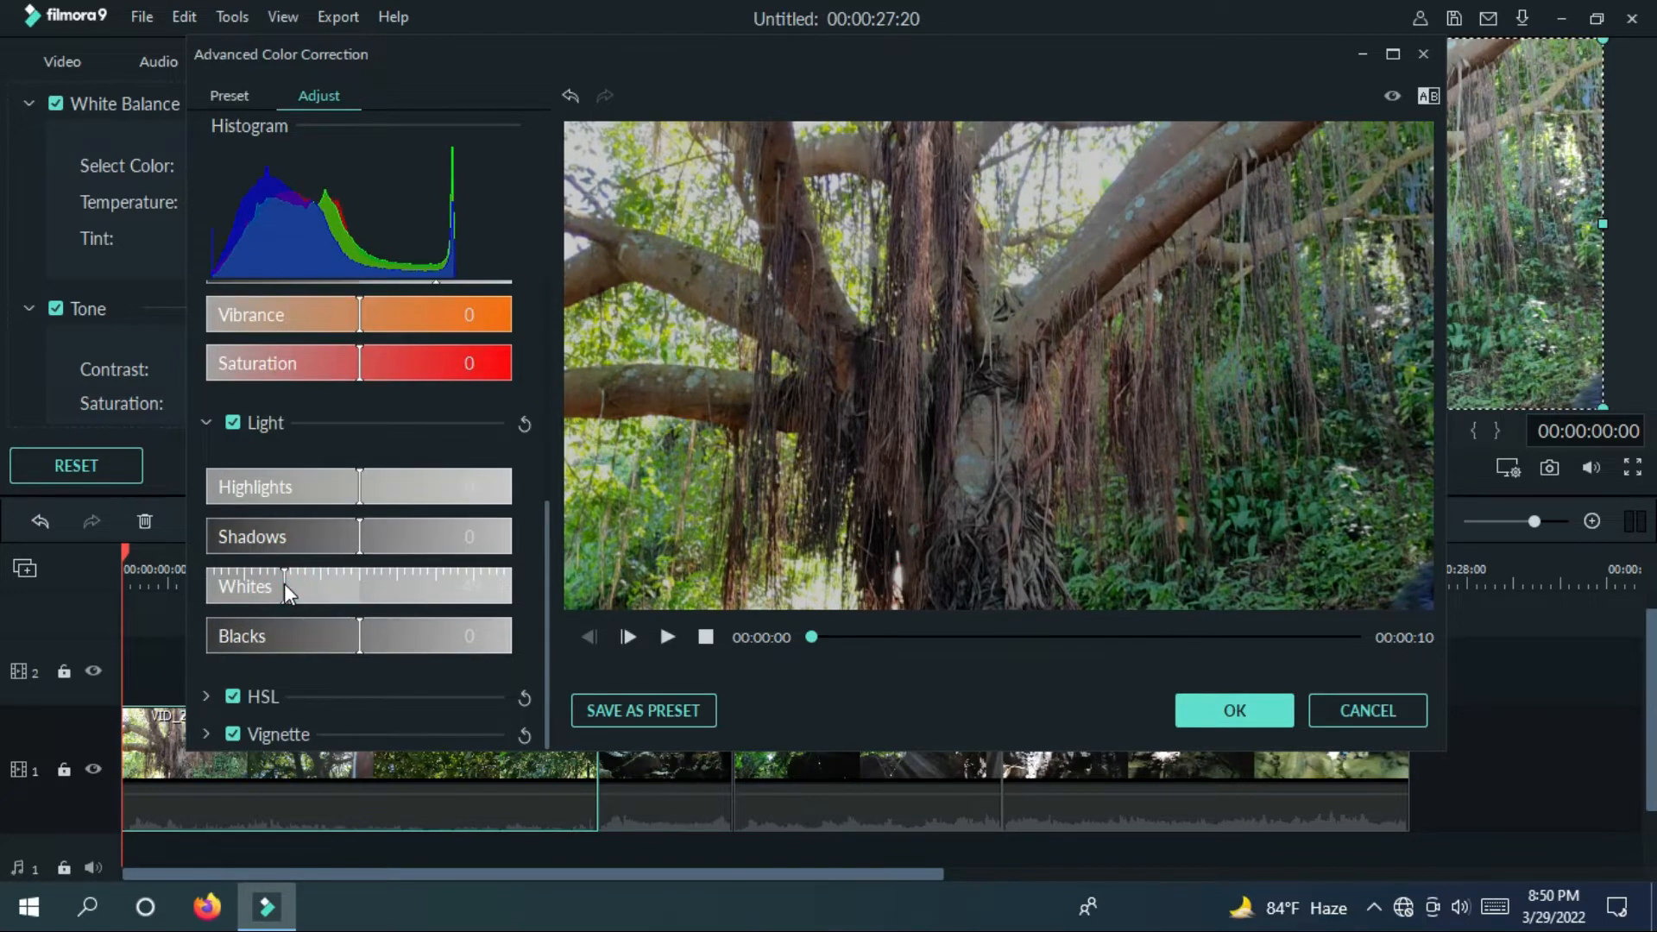
{"action": "left_click", "coordinate": [326, 535]}
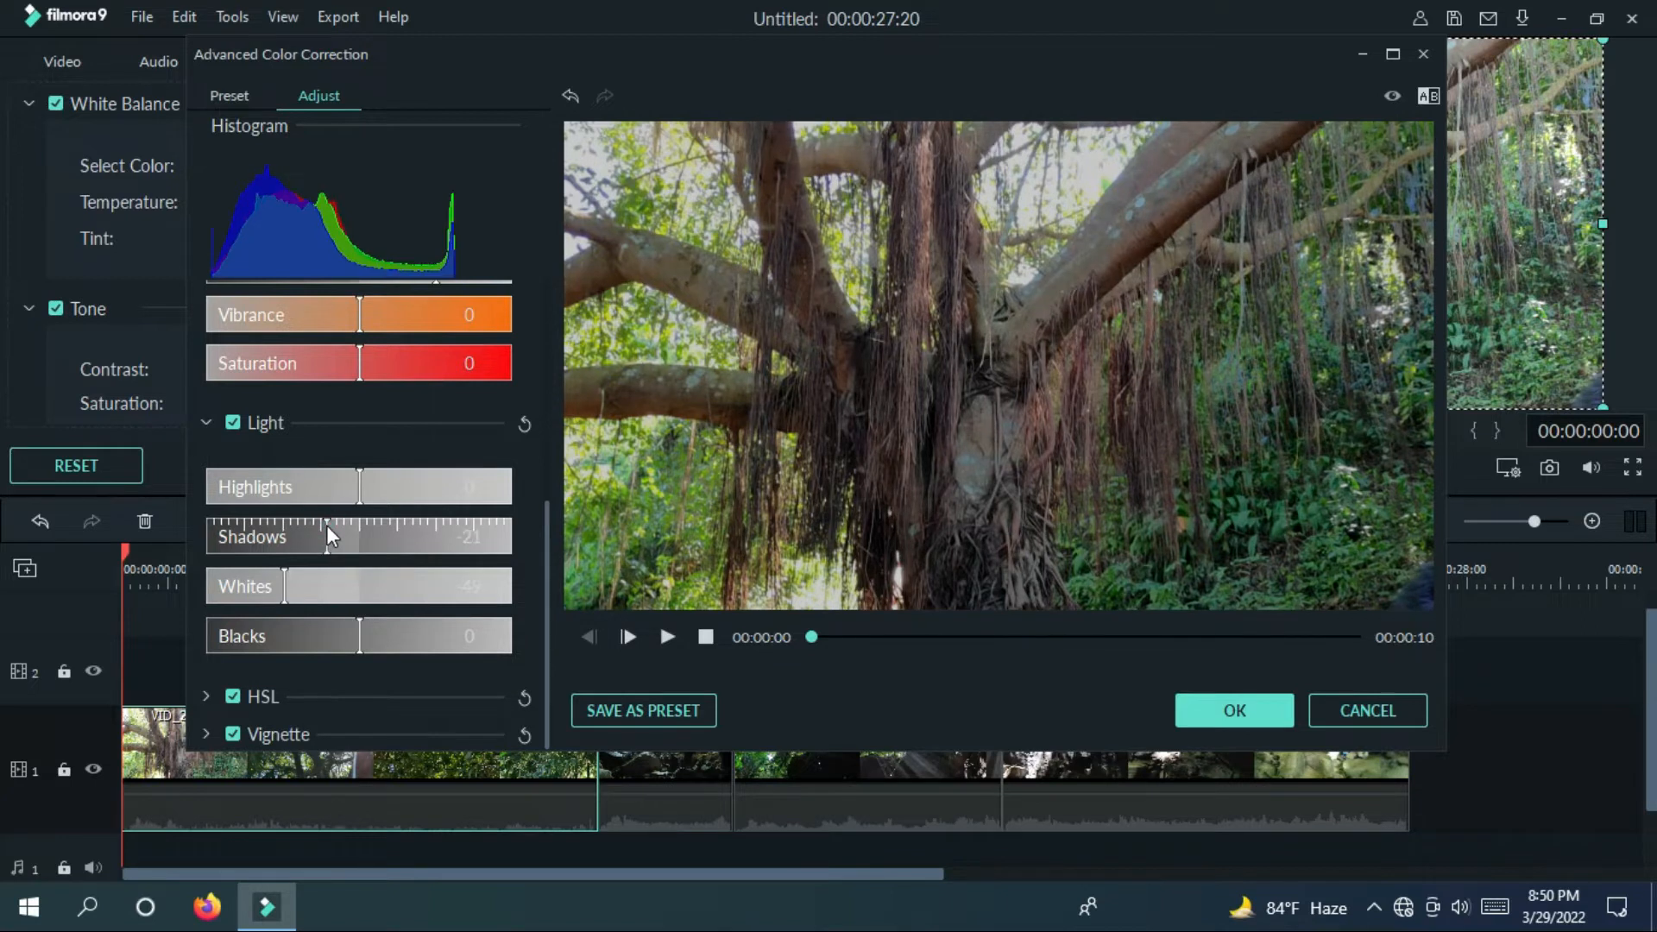
{"action": "left_click", "coordinate": [344, 482]}
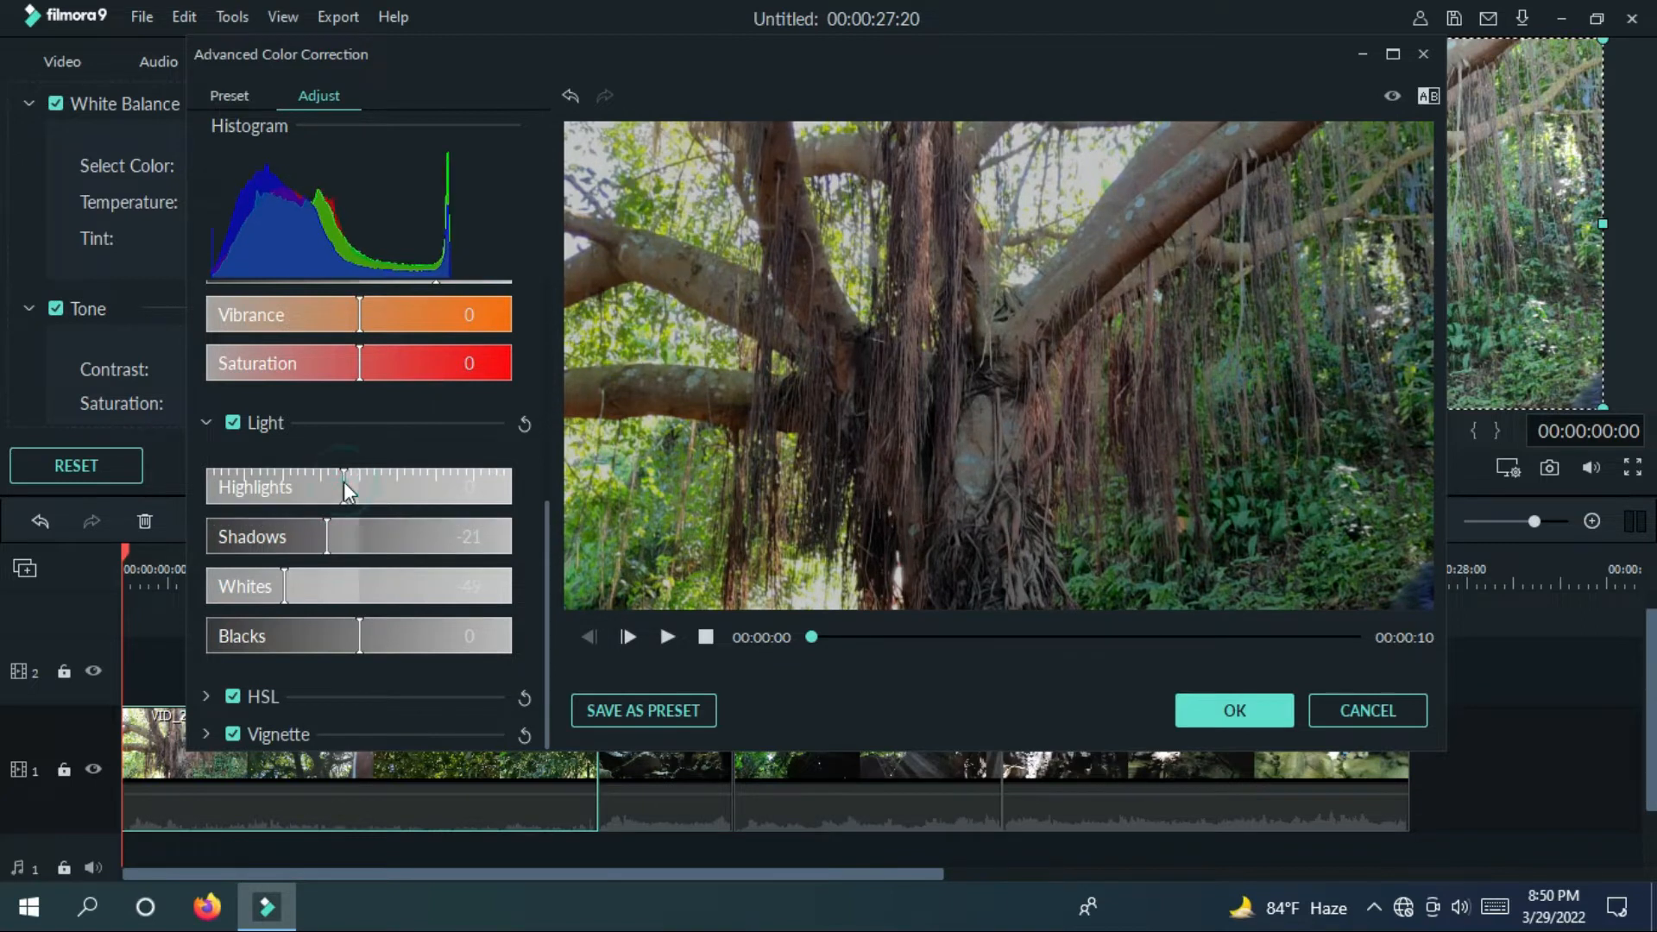
{"action": "left_click", "coordinate": [323, 633]}
{"action": "left_click_drag", "start_coordinate": [335, 630], "coordinate": [308, 587]}
Step: In the HSL adjustments, set the red color's Hue to -33 and Saturation to -14
{"action": "left_click", "coordinate": [397, 696]}
{"action": "scroll", "coordinate": [388, 642], "scroll_direction": "down", "scroll_amount": 3}
{"action": "left_click_drag", "start_coordinate": [361, 635], "coordinate": [338, 635]}
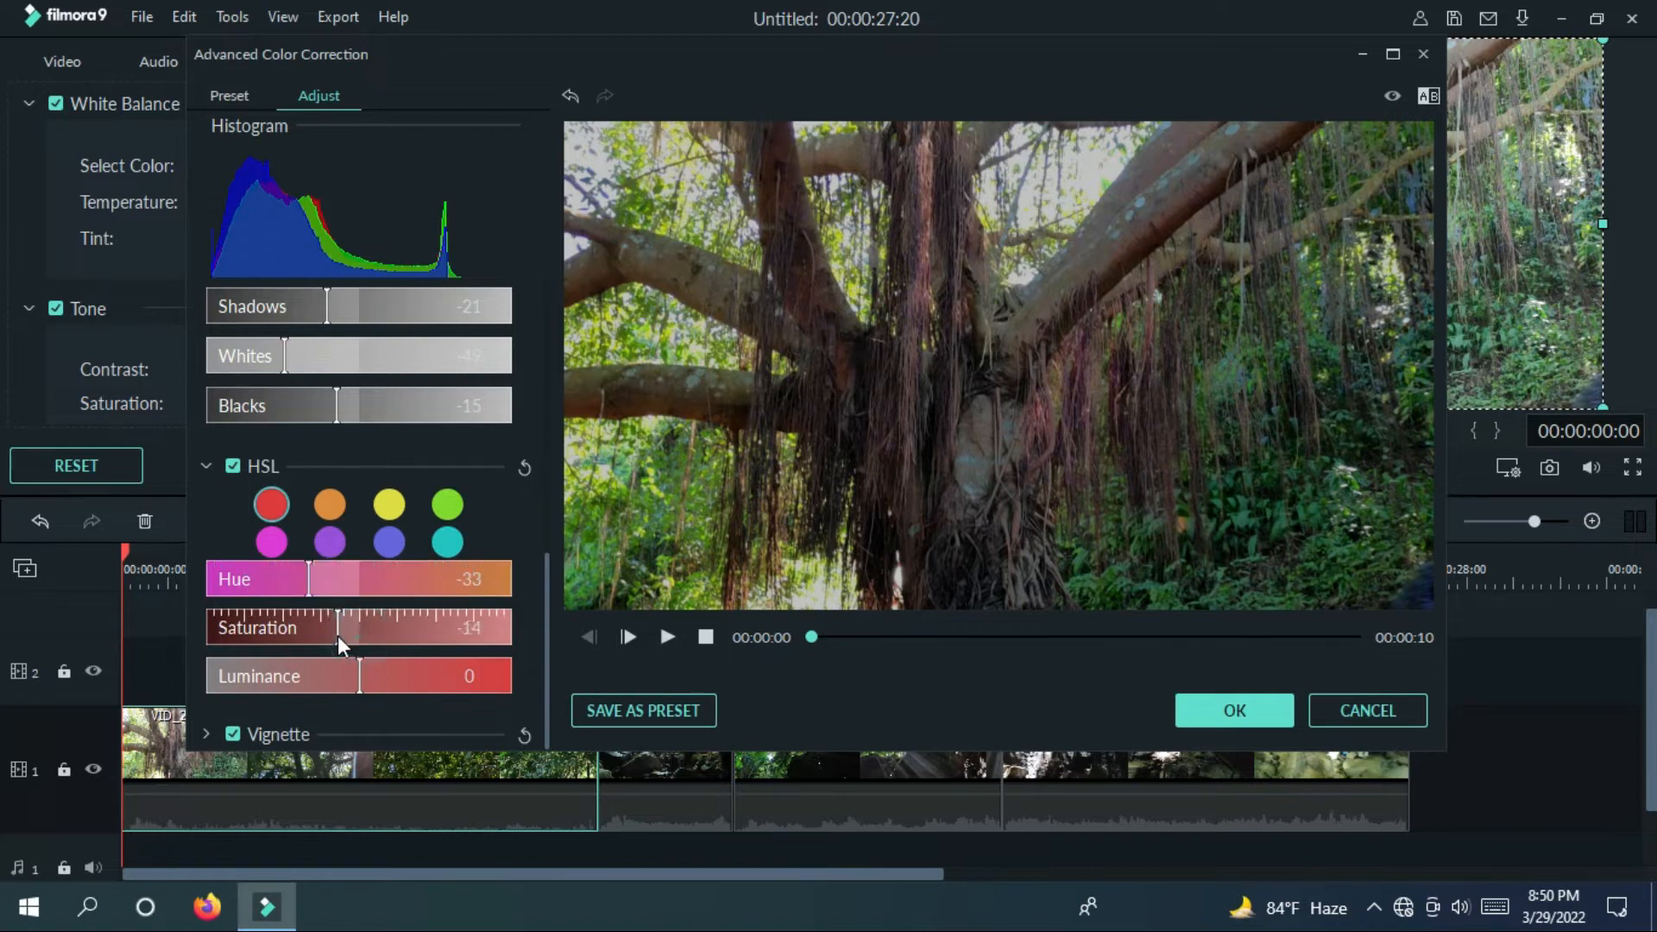
Step: Raise the vignette's Exposure slightly and apply the color correction to the first clip
{"action": "left_click", "coordinate": [262, 733]}
{"action": "scroll", "coordinate": [266, 730], "scroll_direction": "down", "scroll_amount": 3}
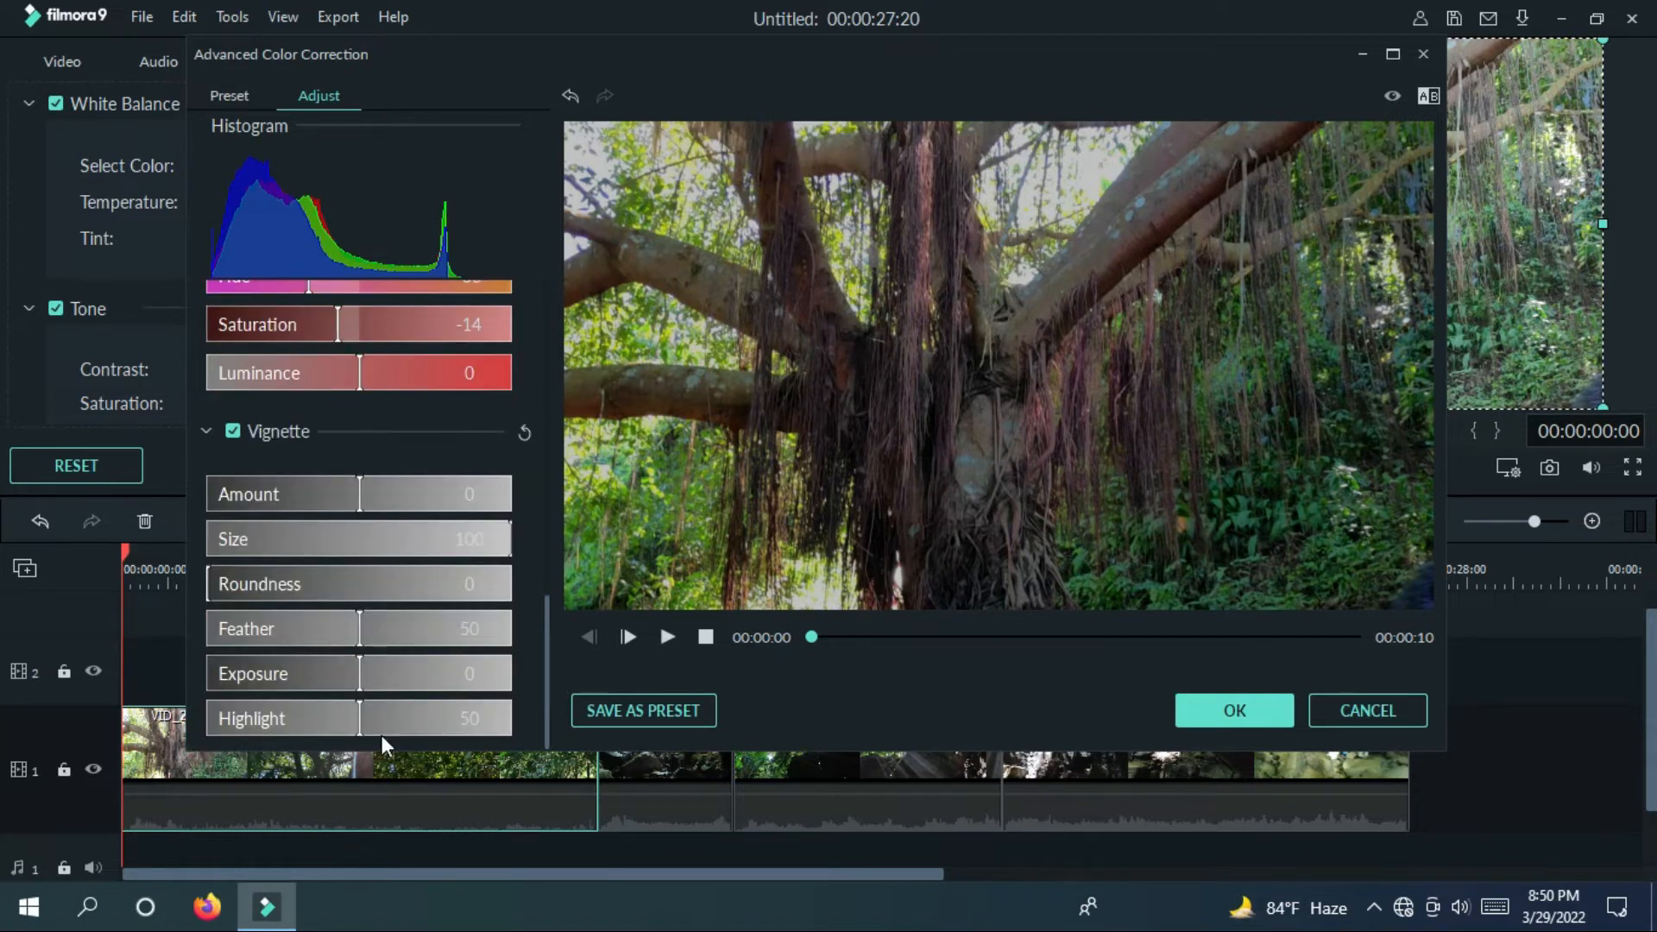
{"action": "mouse_move", "coordinate": [363, 672]}
{"action": "left_mouse_down"}
{"action": "mouse_move", "coordinate": [295, 676]}
{"action": "mouse_move", "coordinate": [407, 665]}
{"action": "mouse_move", "coordinate": [373, 674]}
{"action": "left_mouse_up"}
{"action": "left_click", "coordinate": [357, 716]}
{"action": "scroll", "coordinate": [328, 721], "scroll_direction": "up", "scroll_amount": 10}
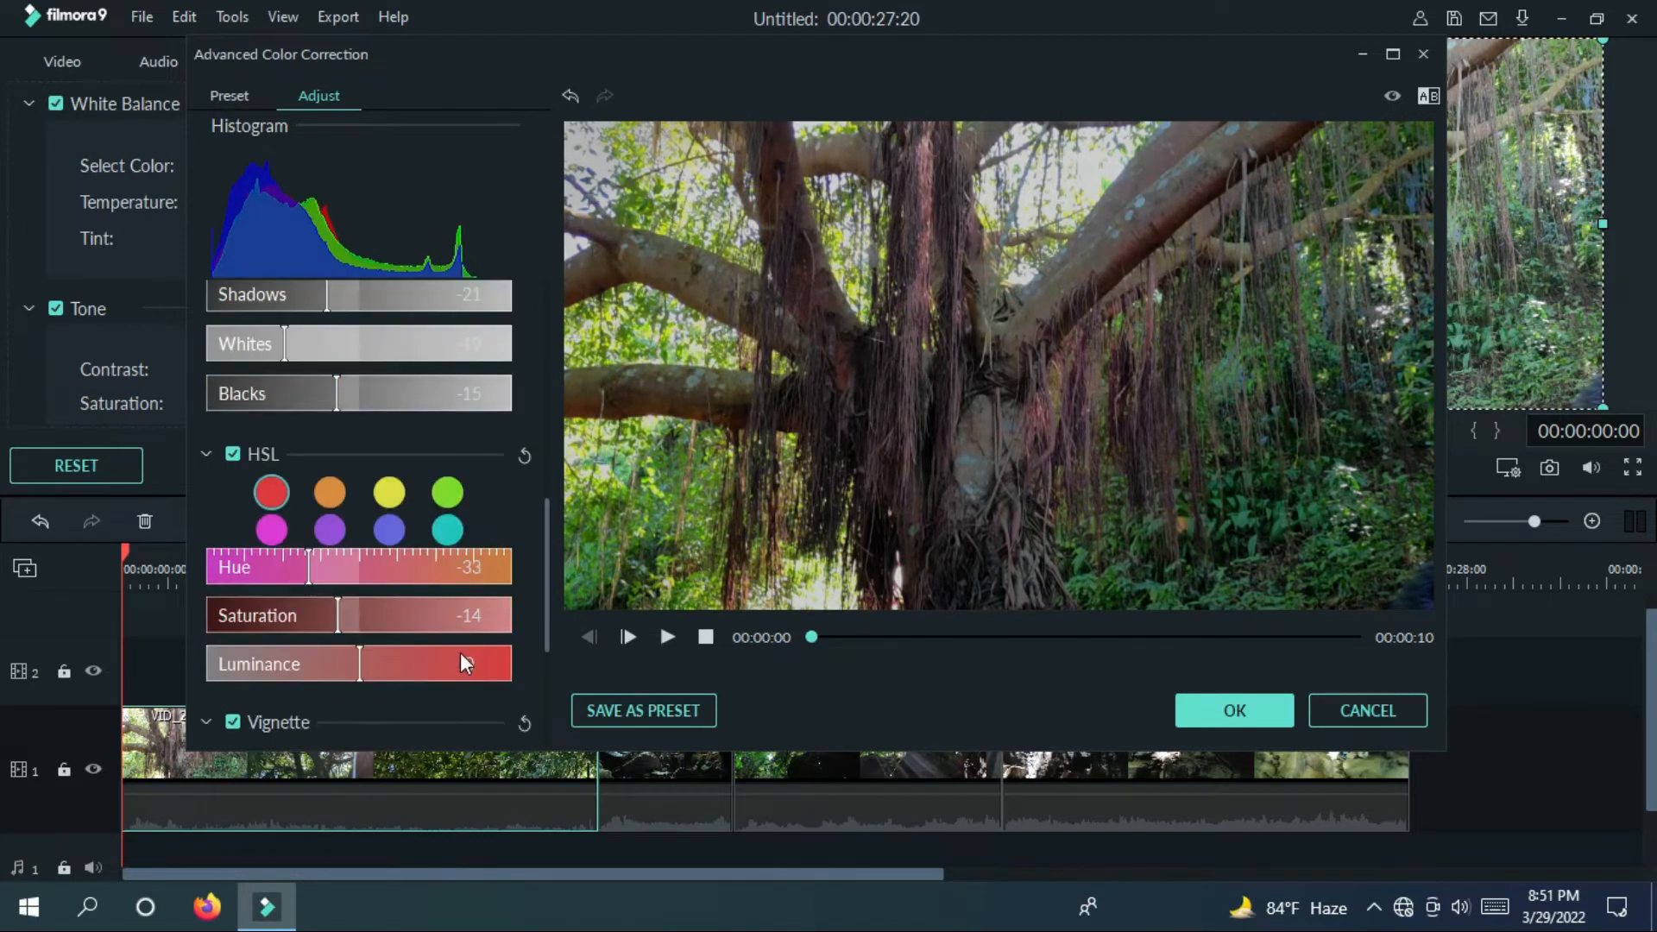
{"action": "left_click", "coordinate": [1234, 709]}
{"action": "left_click", "coordinate": [776, 466]}
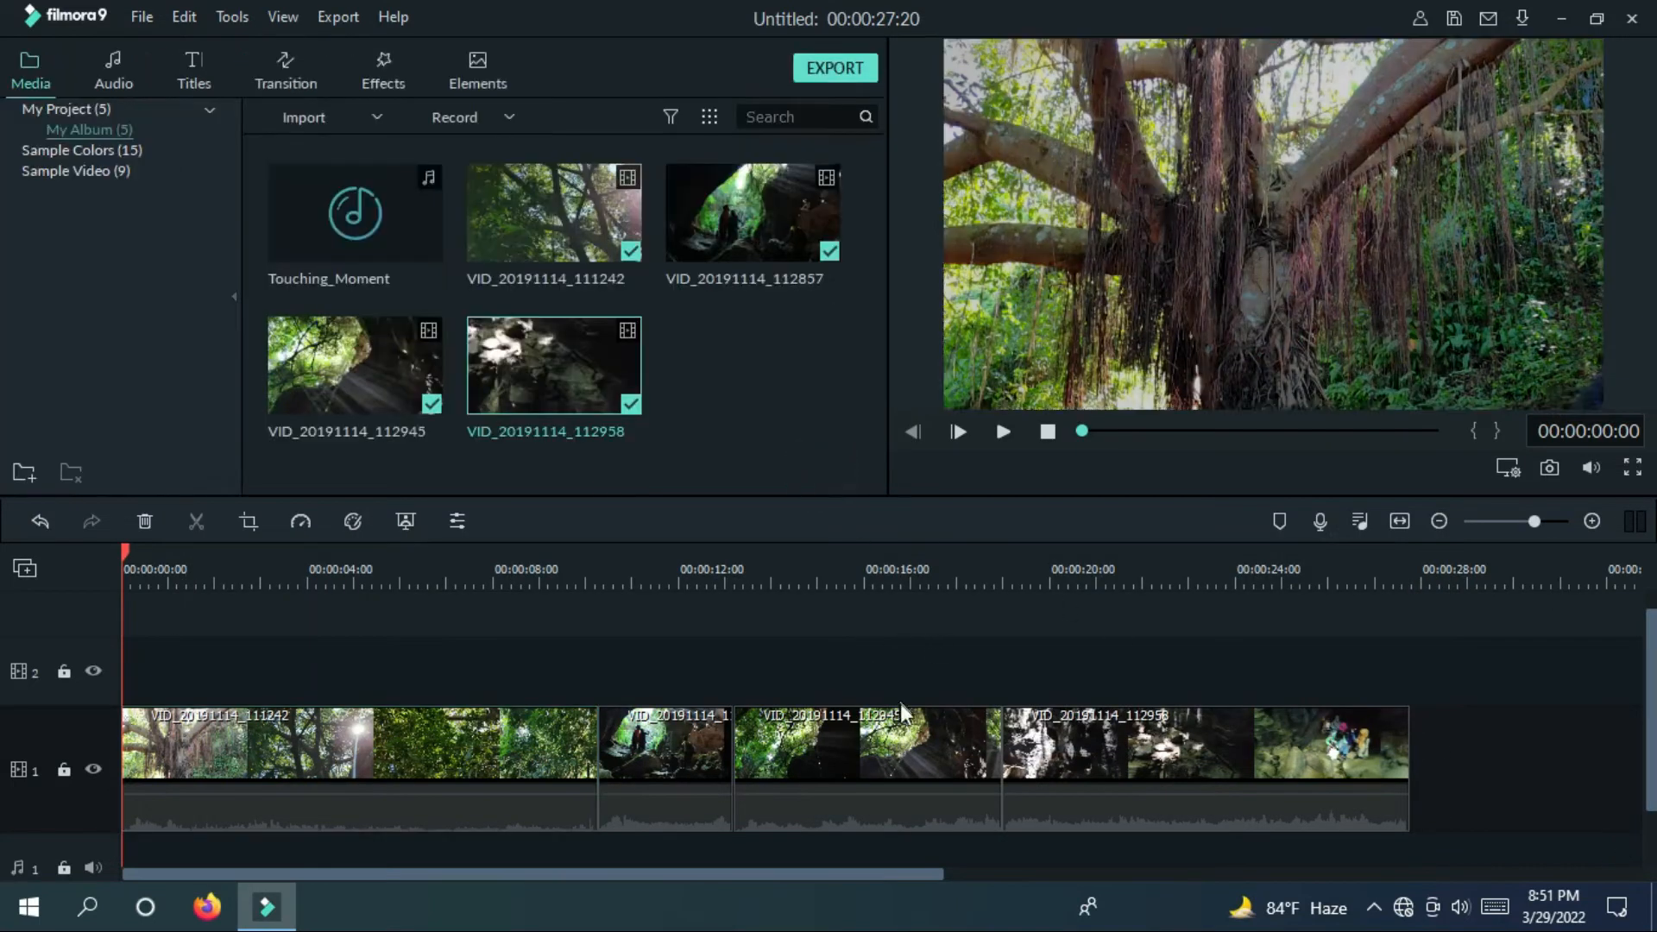
Step: Copy the first clip's effects and paste them onto the other three clips
{"action": "right_click", "coordinate": [312, 779]}
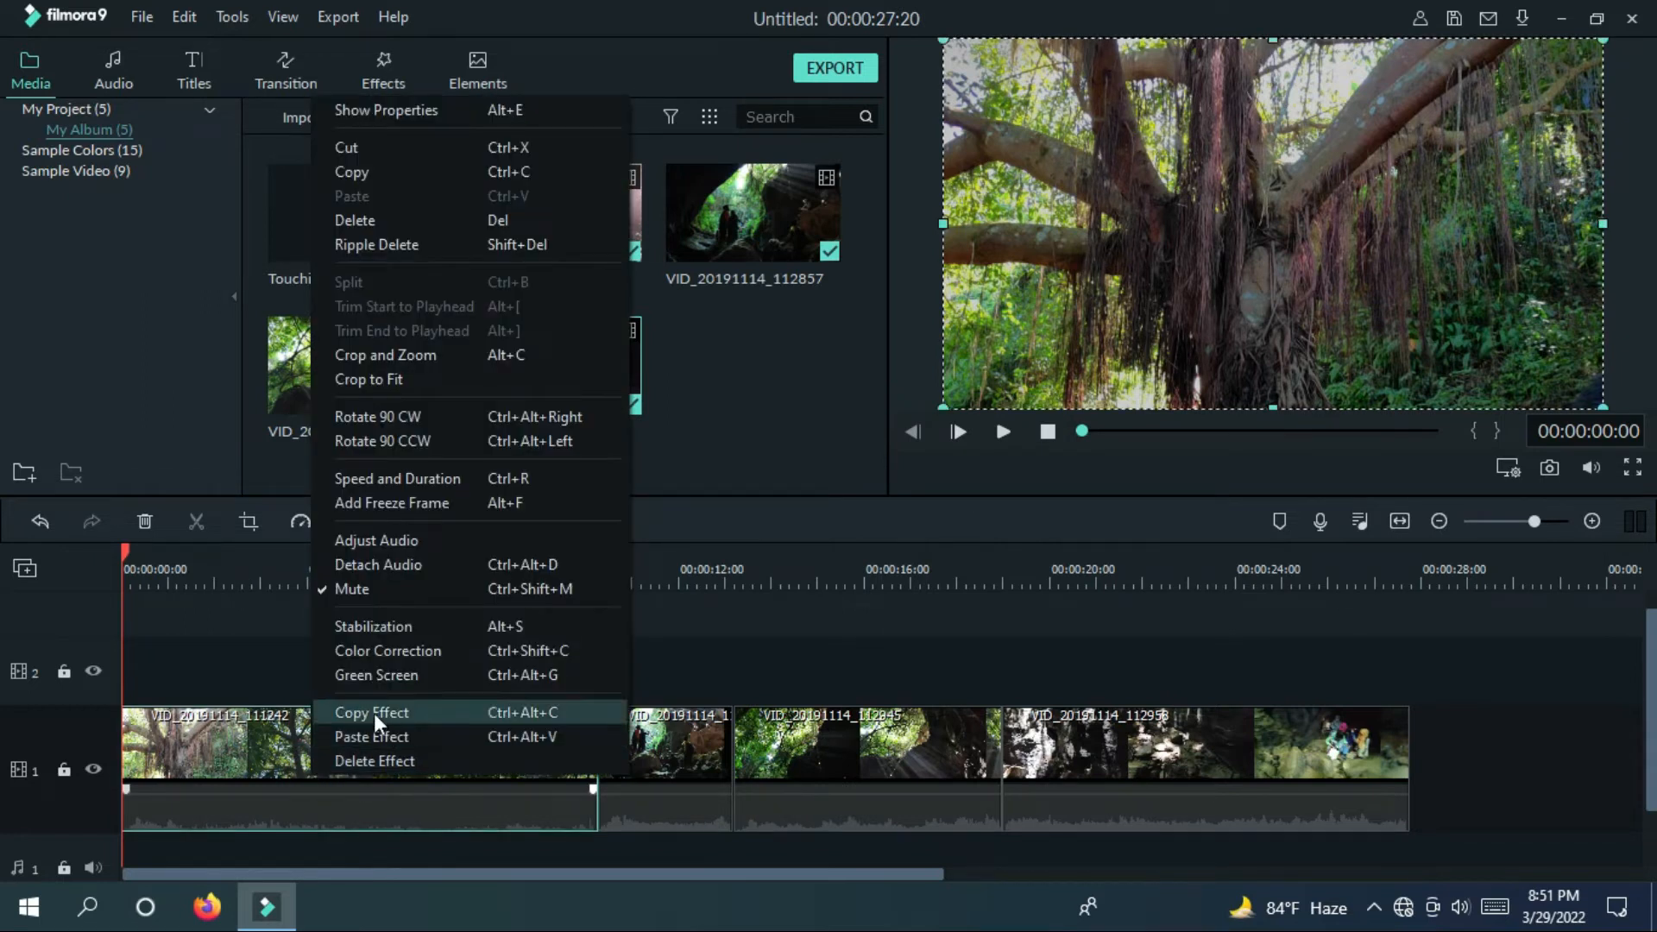
{"action": "left_click", "coordinate": [374, 712]}
{"action": "left_click", "coordinate": [632, 585]}
{"action": "right_click", "coordinate": [656, 732]}
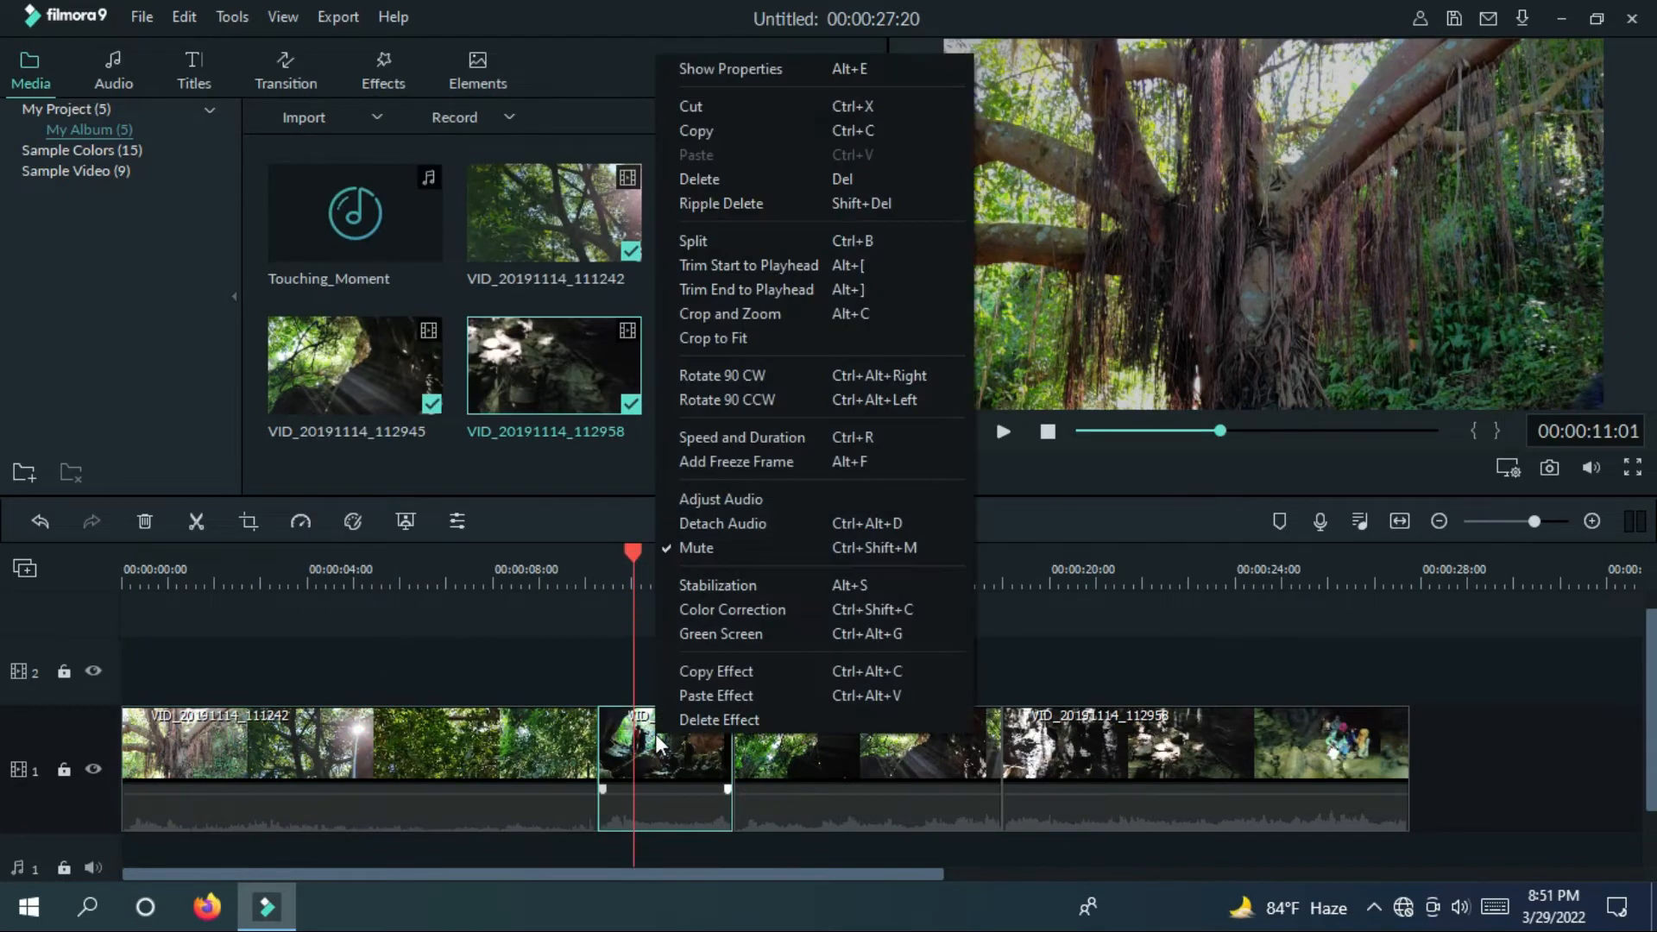
{"action": "left_click", "coordinate": [715, 697]}
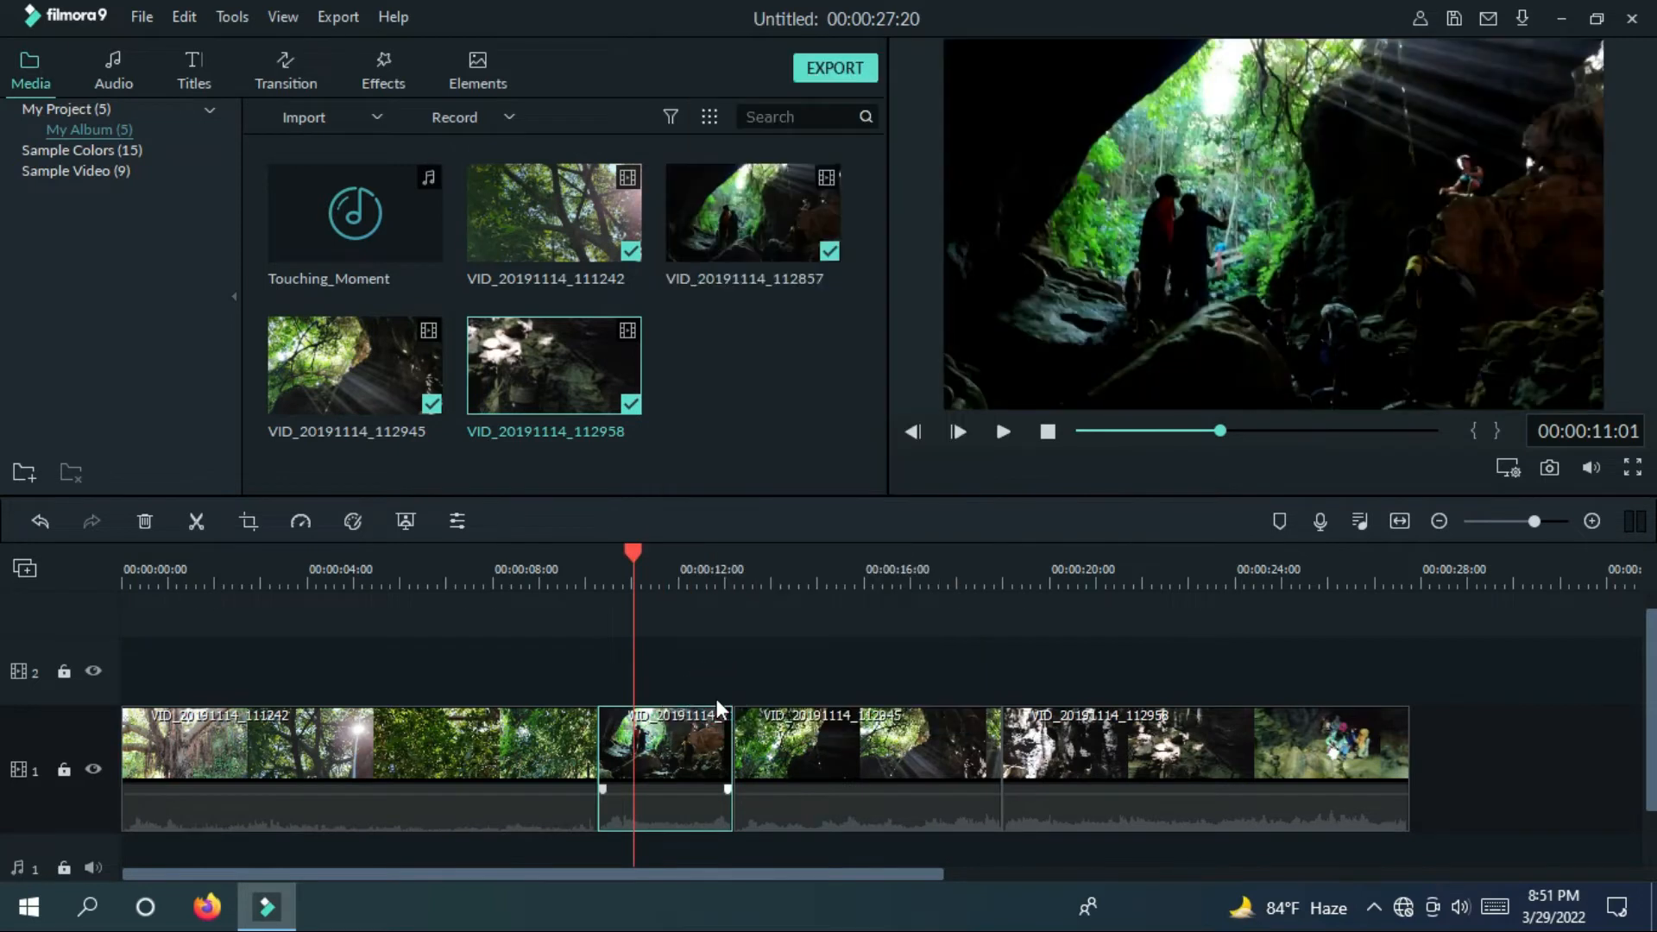
{"action": "left_click", "coordinate": [763, 585]}
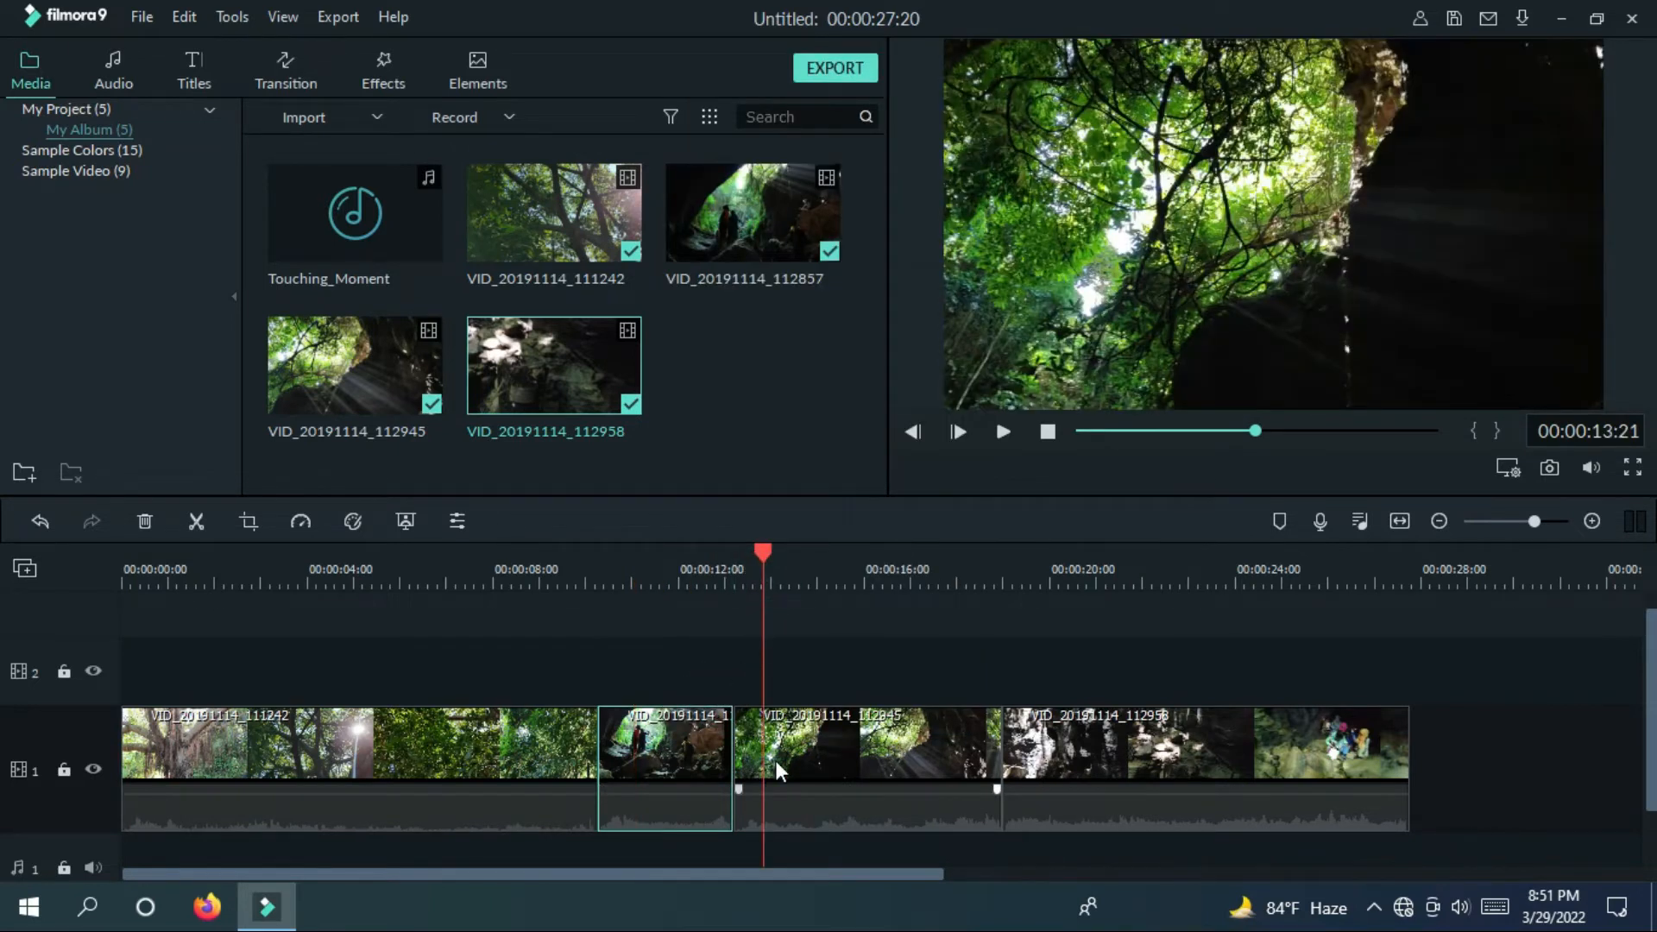
{"action": "right_click", "coordinate": [774, 759]}
{"action": "left_click", "coordinate": [816, 716]}
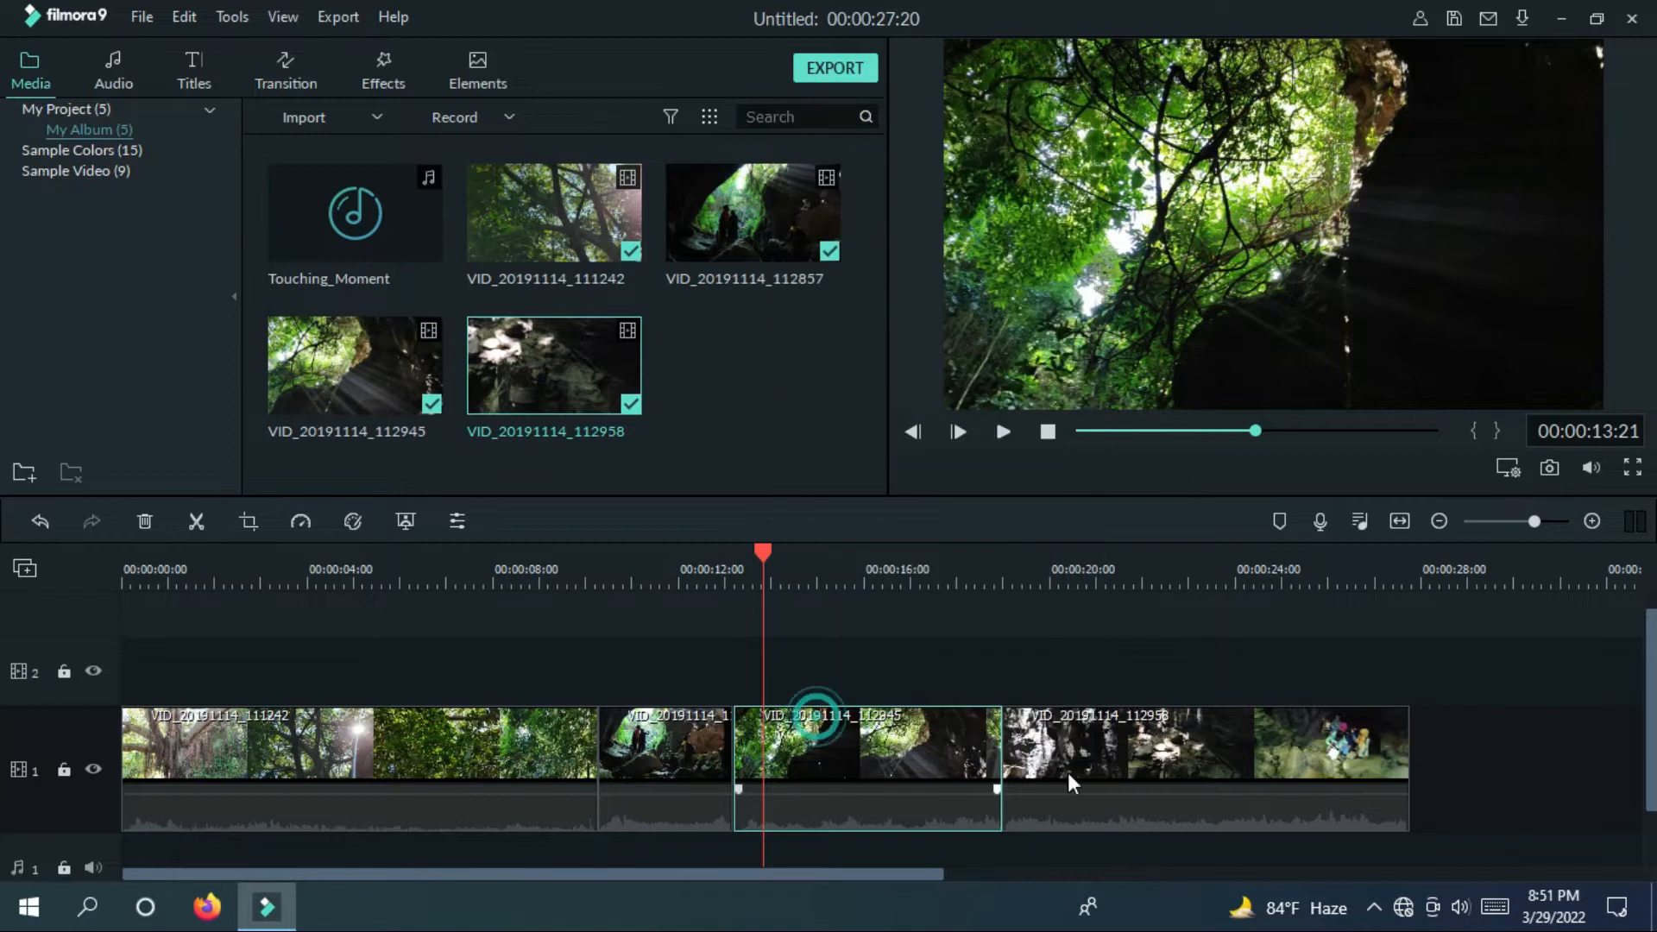
{"action": "left_click", "coordinate": [1044, 575]}
{"action": "right_click", "coordinate": [1115, 754]}
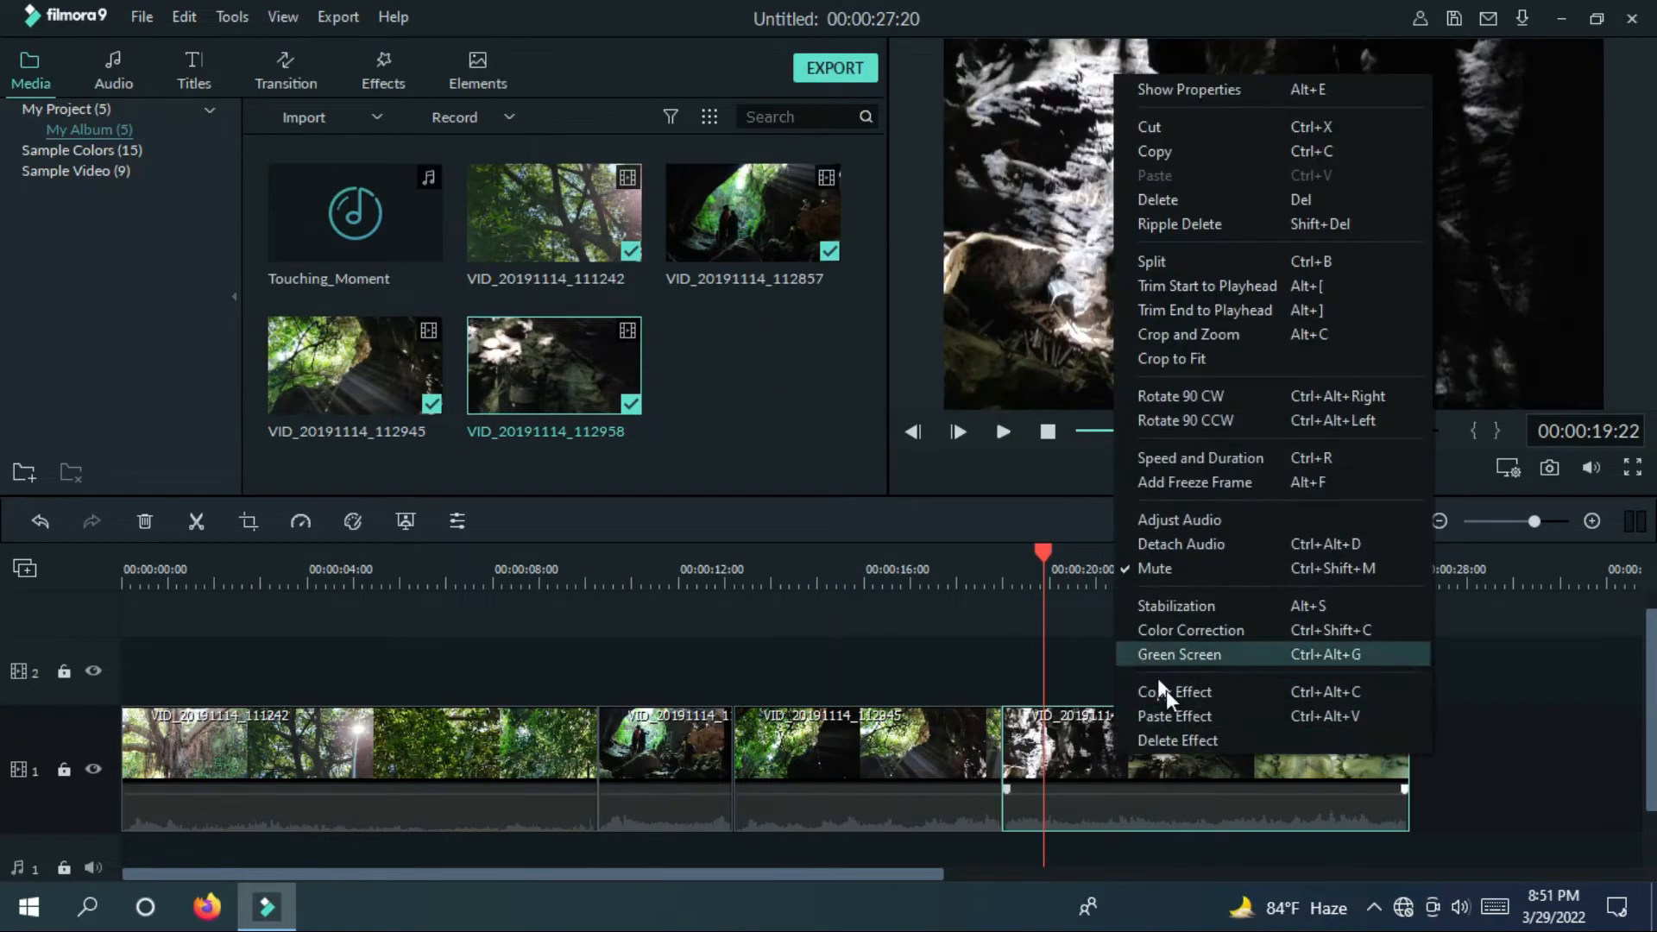
{"action": "left_click", "coordinate": [1178, 716]}
Step: Add the Cinema 21:9 frame overlay on video track 2, spanning the full length of the four clips
{"action": "key", "text": "Home"}
{"action": "left_click", "coordinate": [383, 79]}
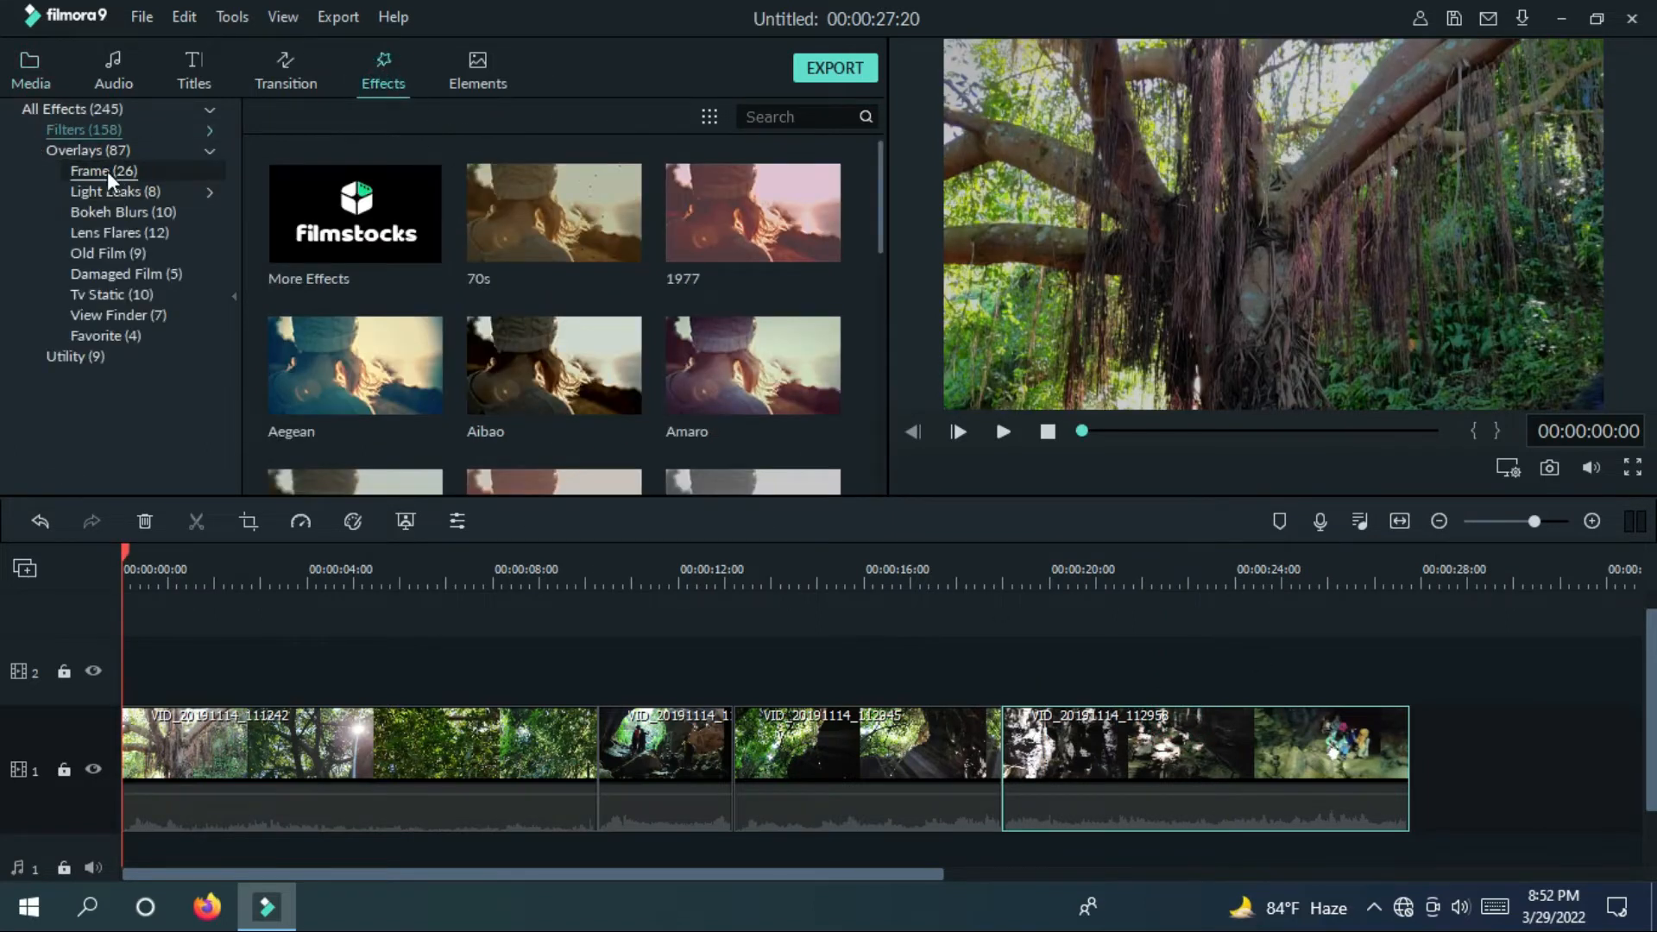
{"action": "left_click", "coordinate": [107, 171]}
{"action": "left_click_drag", "start_coordinate": [391, 210], "coordinate": [1408, 678]}
Step: Set the Cinema 21:9 overlay's Border Height to -0.19
{"action": "left_click", "coordinate": [400, 573]}
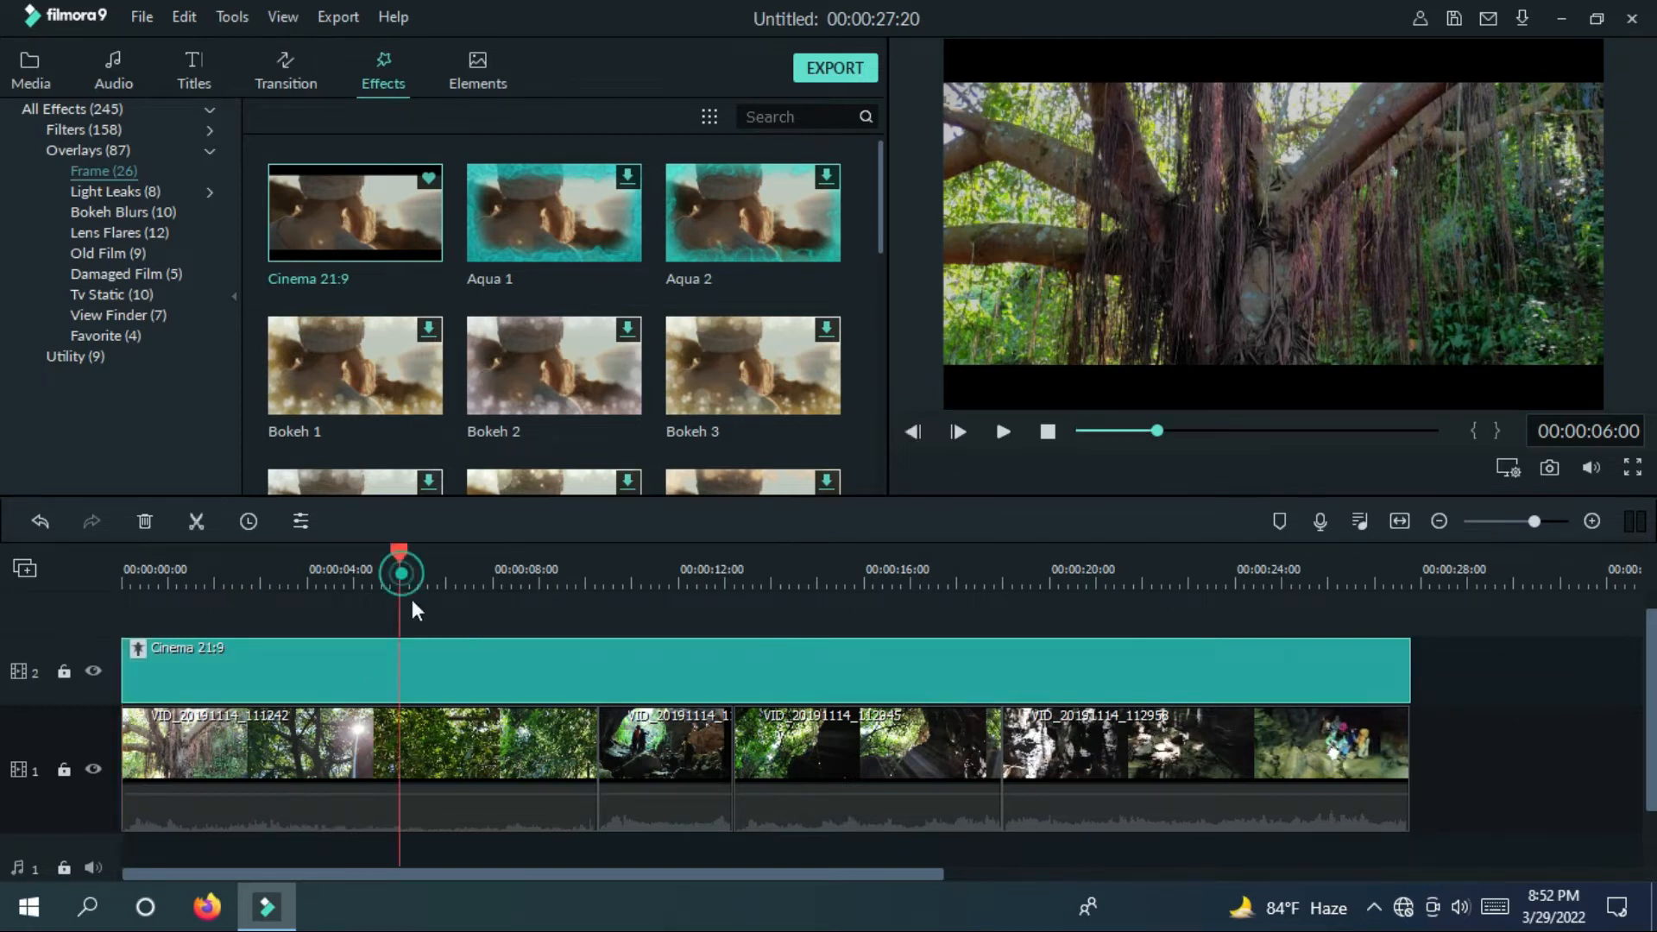
{"action": "double_click", "coordinate": [429, 658]}
{"action": "left_click", "coordinate": [429, 149]}
{"action": "left_click_drag", "start_coordinate": [428, 148], "coordinate": [426, 152]}
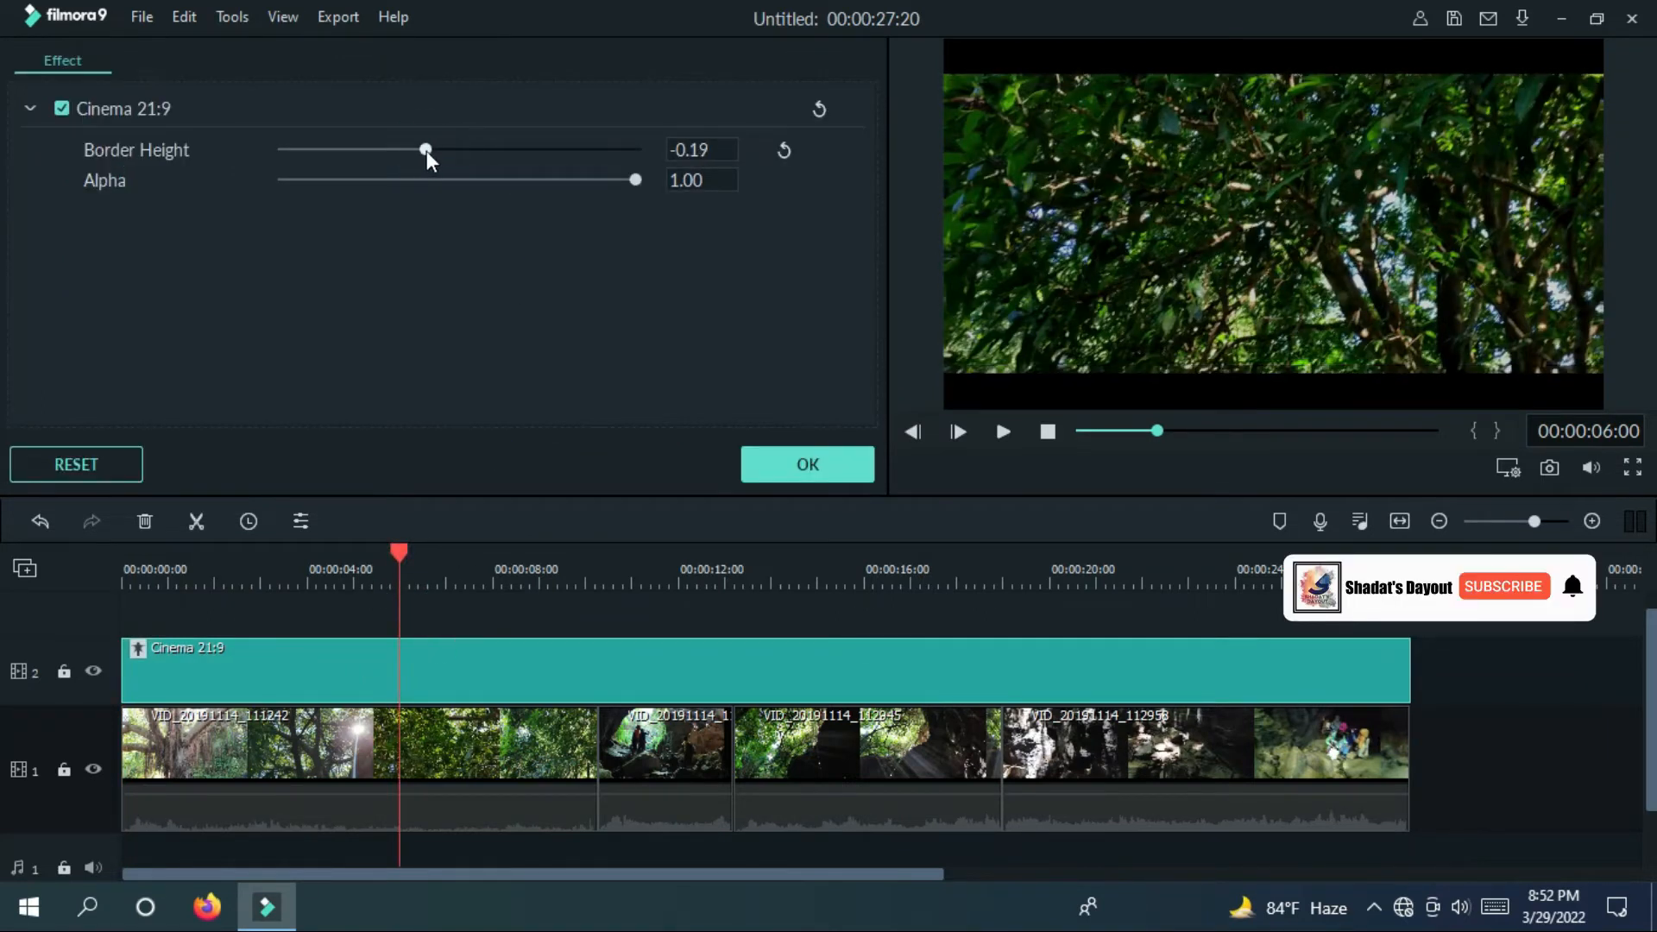
{"action": "left_click", "coordinate": [802, 464]}
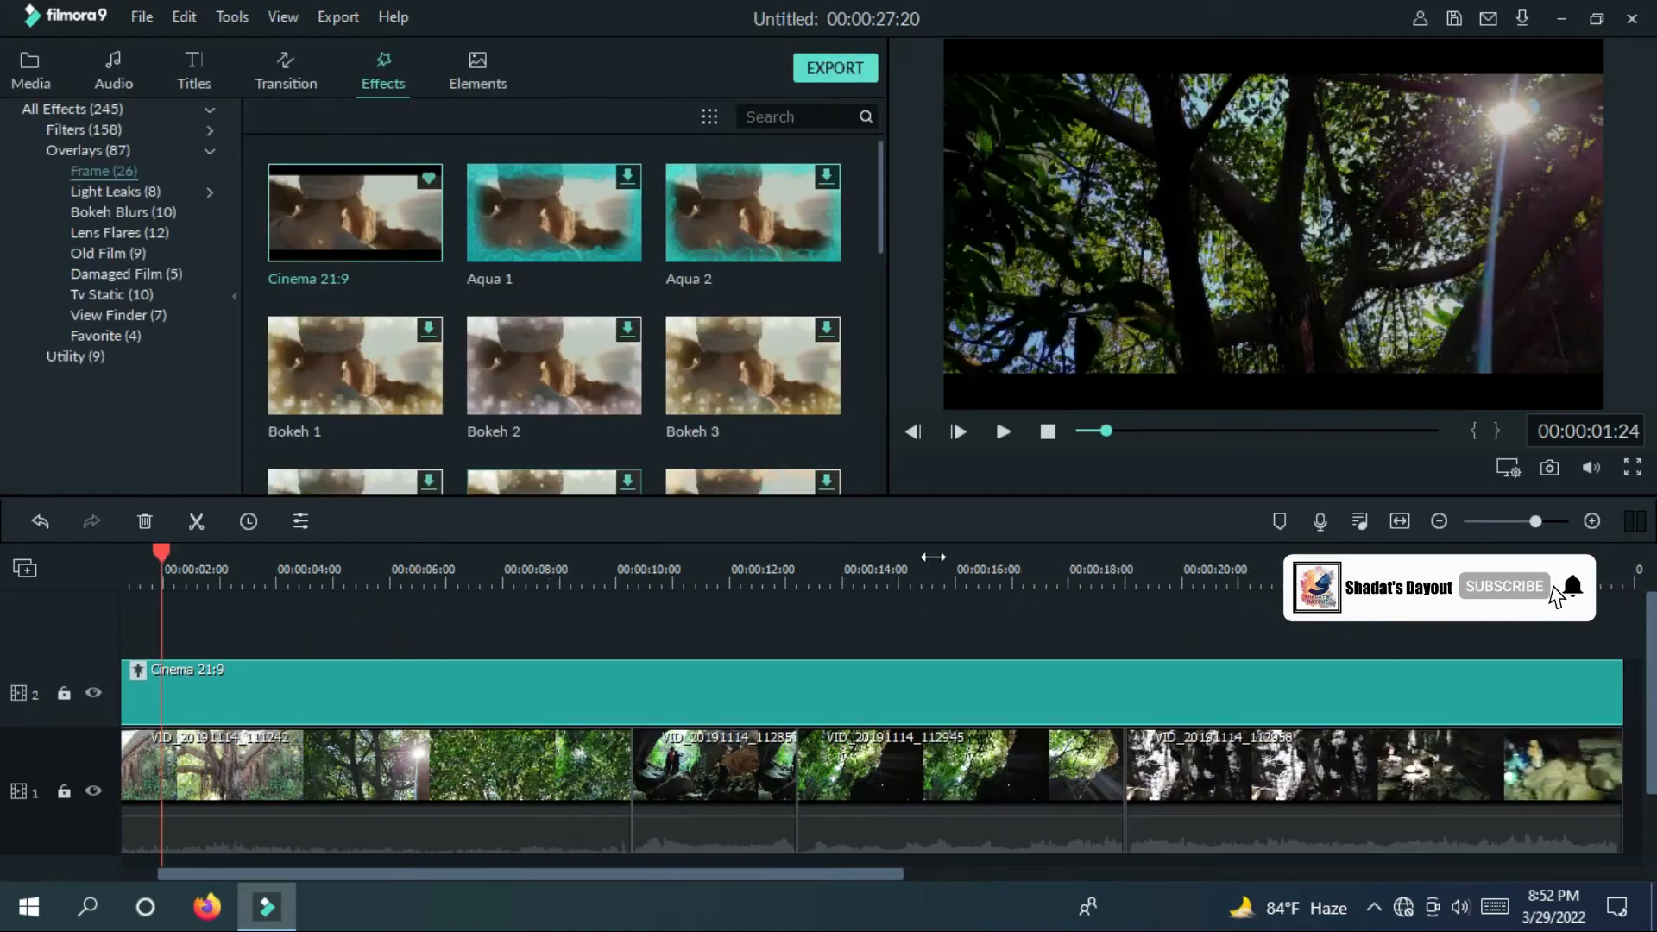
Step: Add transitions at the start, at each cut and at the end of the four clips, using Evaporate 1 at the start
{"action": "left_click", "coordinate": [290, 73]}
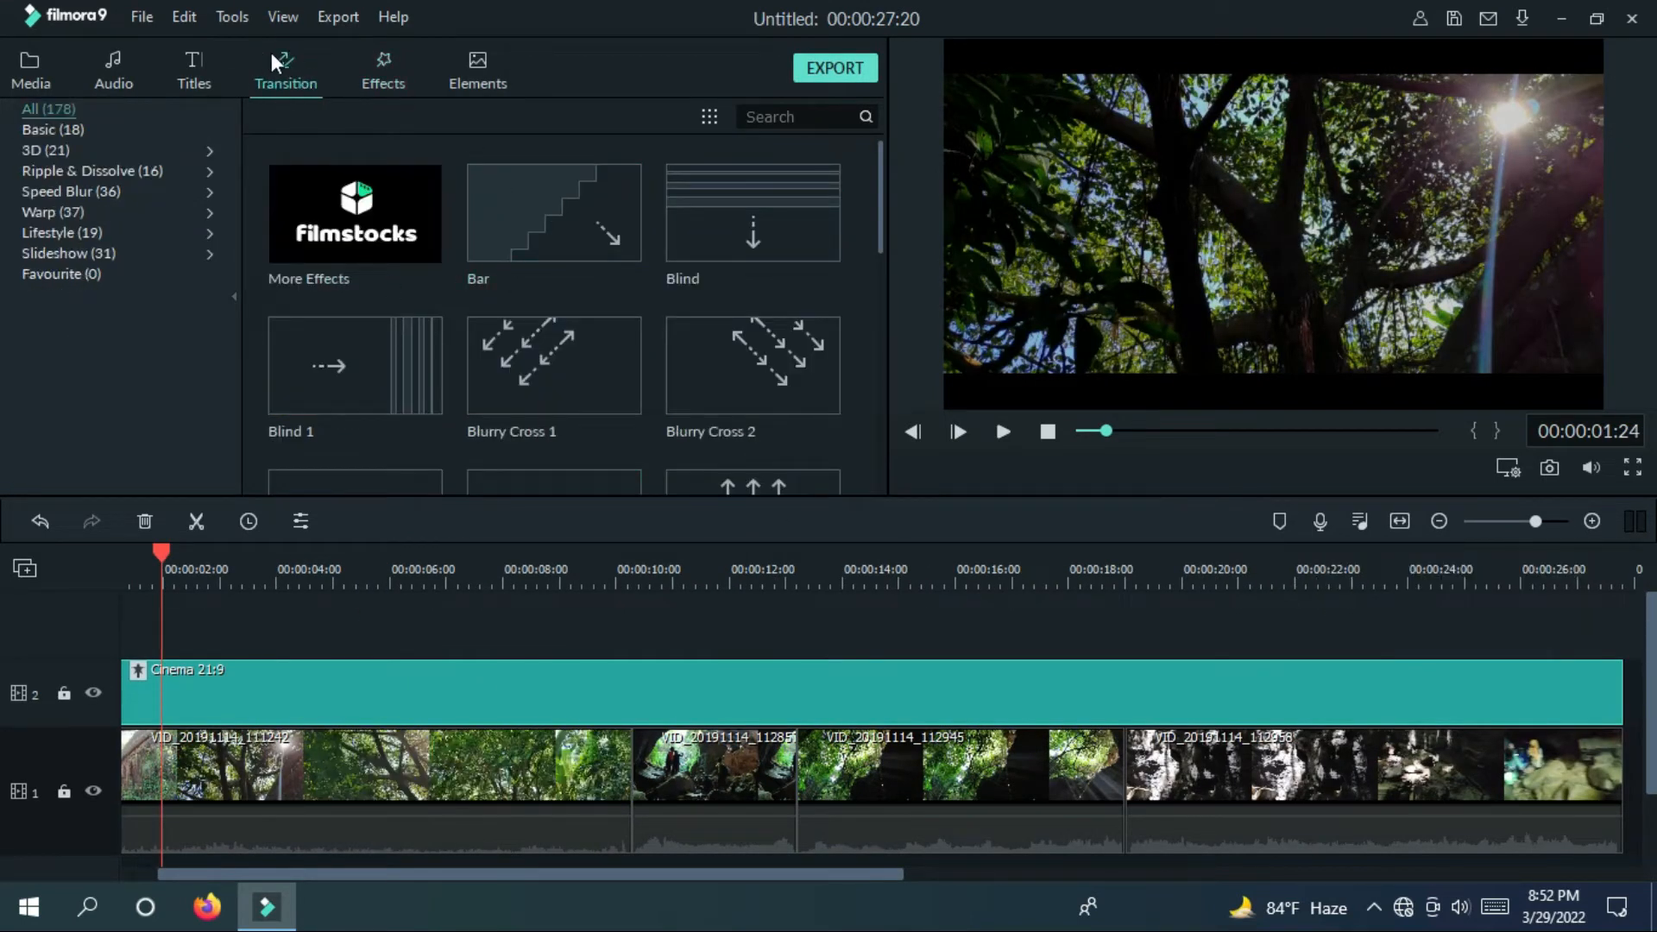
{"action": "scroll", "coordinate": [703, 373], "scroll_direction": "down", "scroll_amount": 5}
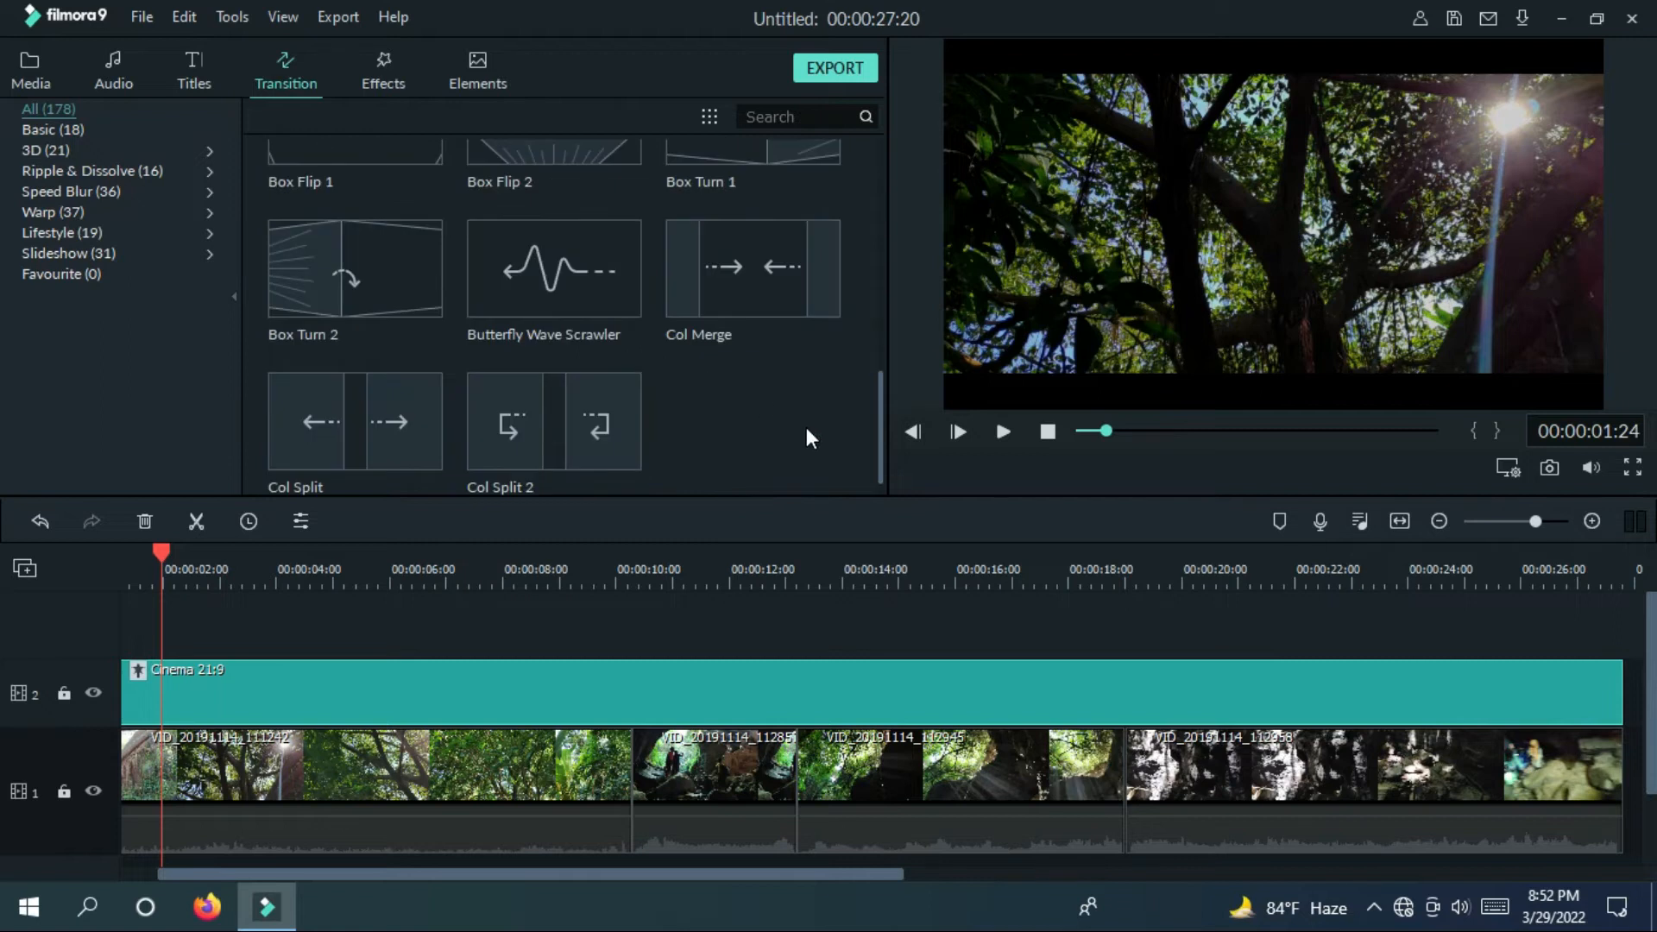
{"action": "scroll", "coordinate": [785, 407], "scroll_direction": "down", "scroll_amount": 10}
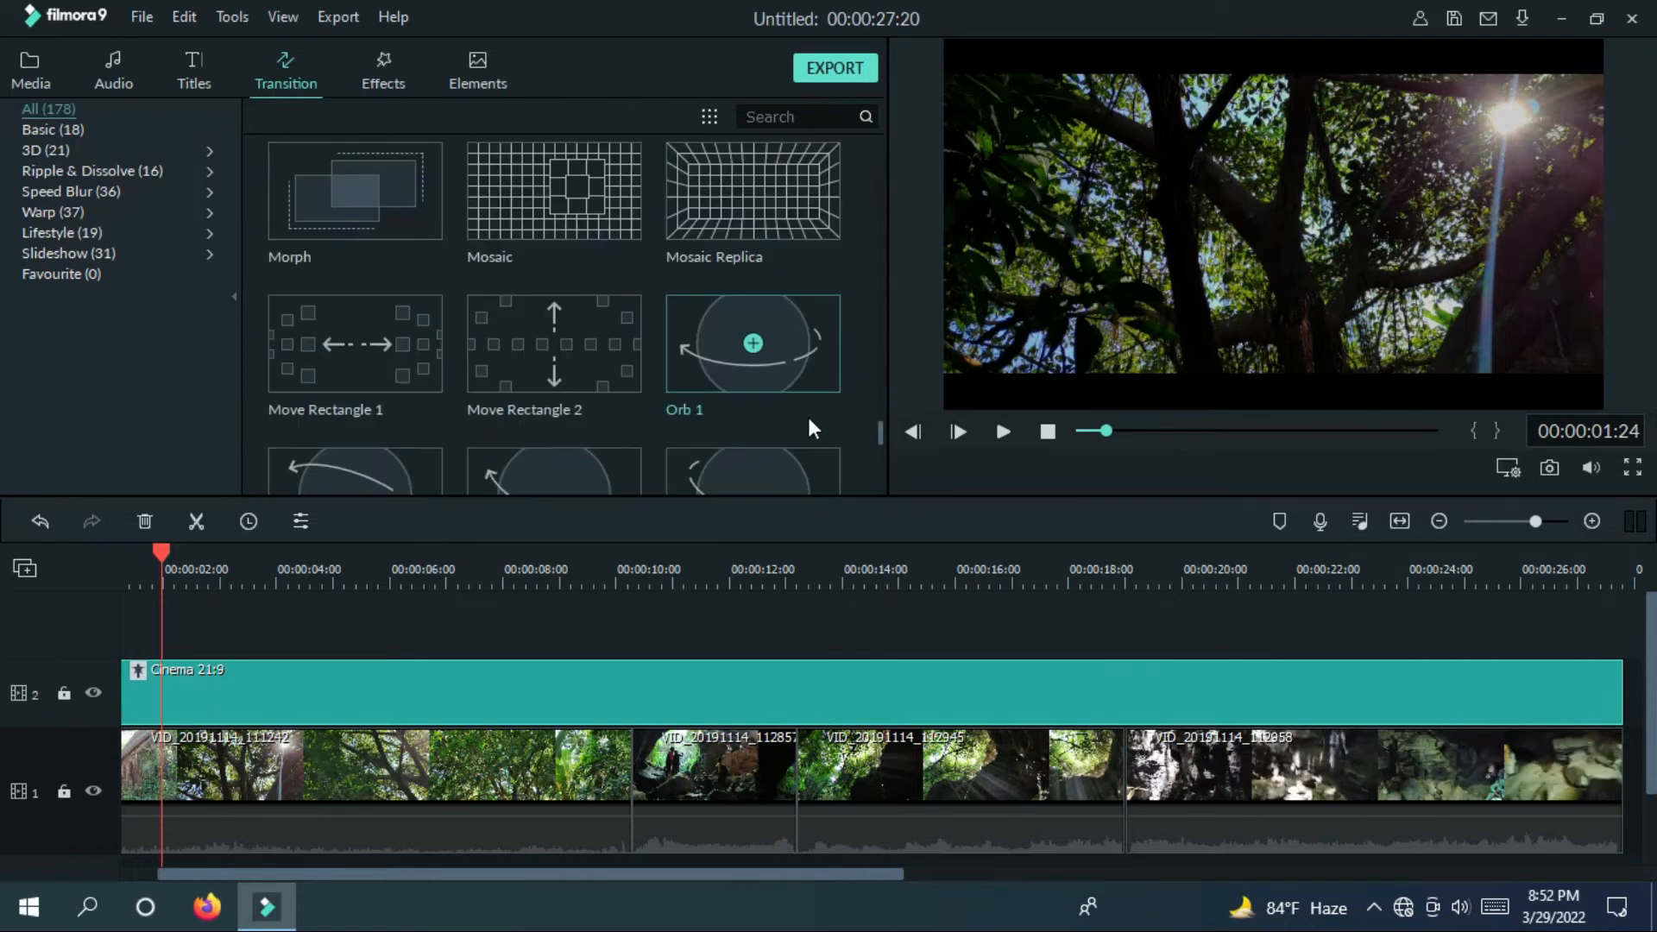
{"action": "scroll", "coordinate": [818, 426], "scroll_direction": "up", "scroll_amount": 10}
{"action": "scroll", "coordinate": [777, 419], "scroll_direction": "down", "scroll_amount": 1}
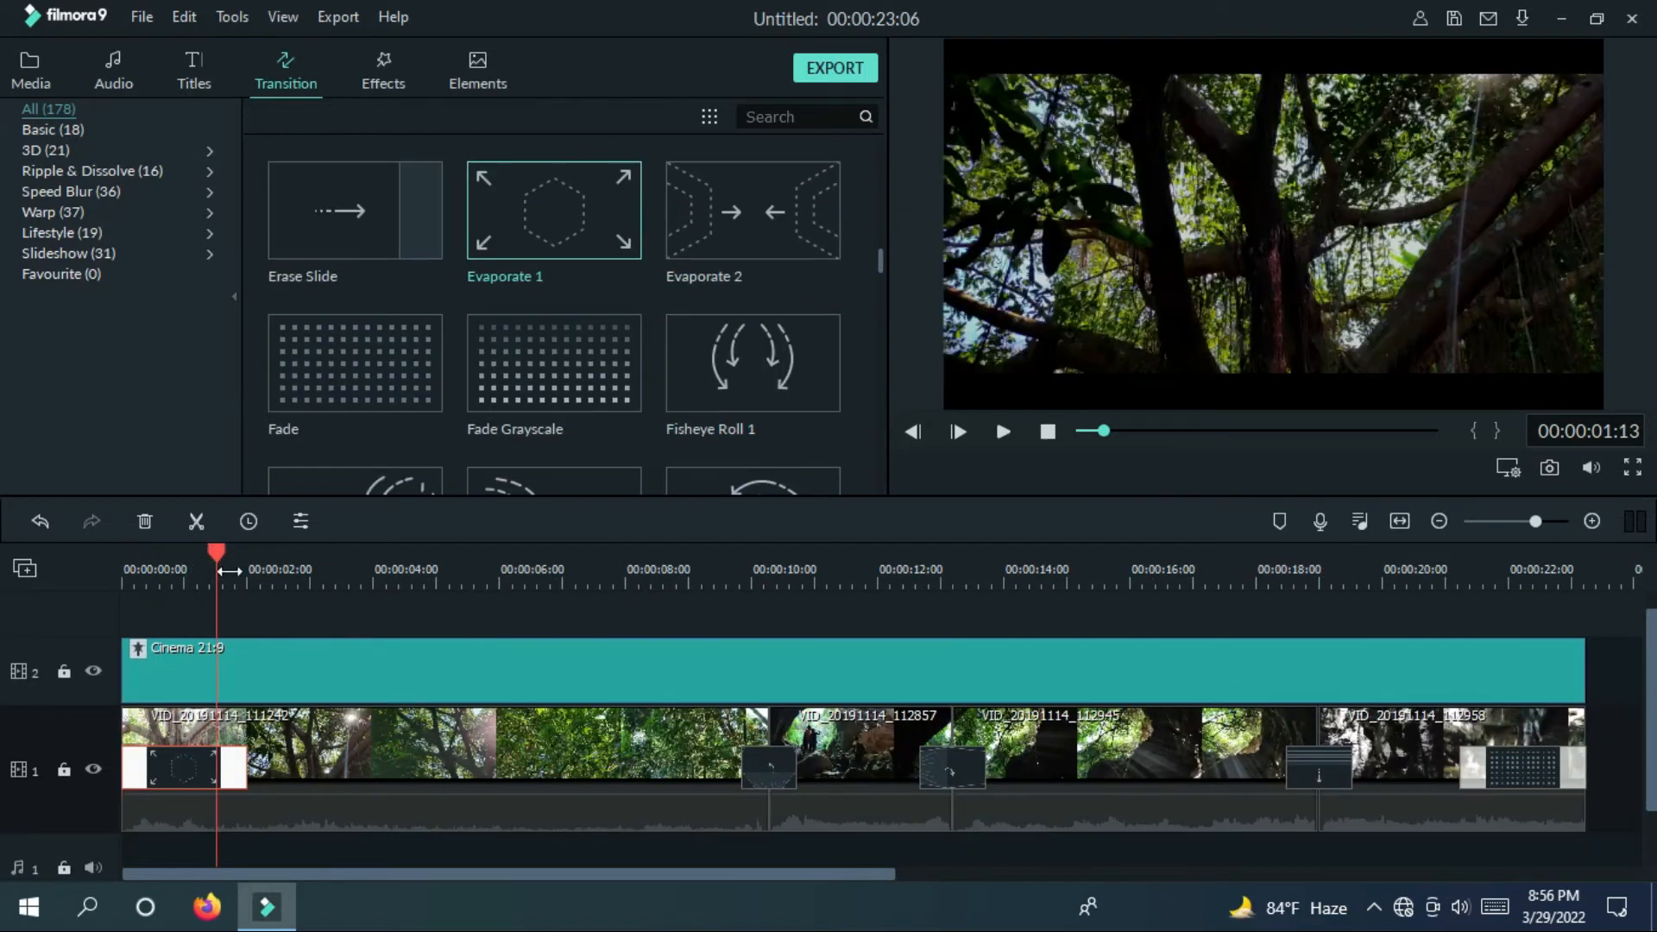
Step: Preview the Title 39 text template and place it on video track 3, starting at about 2 seconds
{"action": "left_click", "coordinate": [256, 570]}
{"action": "left_click", "coordinate": [194, 74]}
{"action": "scroll", "coordinate": [723, 321], "scroll_direction": "down", "scroll_amount": 4}
{"action": "scroll", "coordinate": [730, 351], "scroll_direction": "down", "scroll_amount": 15}
{"action": "scroll", "coordinate": [730, 351], "scroll_direction": "up", "scroll_amount": 3}
{"action": "scroll", "coordinate": [730, 350], "scroll_direction": "up", "scroll_amount": 3}
{"action": "scroll", "coordinate": [730, 351], "scroll_direction": "down", "scroll_amount": 15}
{"action": "scroll", "coordinate": [733, 359], "scroll_direction": "down", "scroll_amount": 5}
{"action": "scroll", "coordinate": [729, 361], "scroll_direction": "down", "scroll_amount": 2}
{"action": "left_click", "coordinate": [429, 338]}
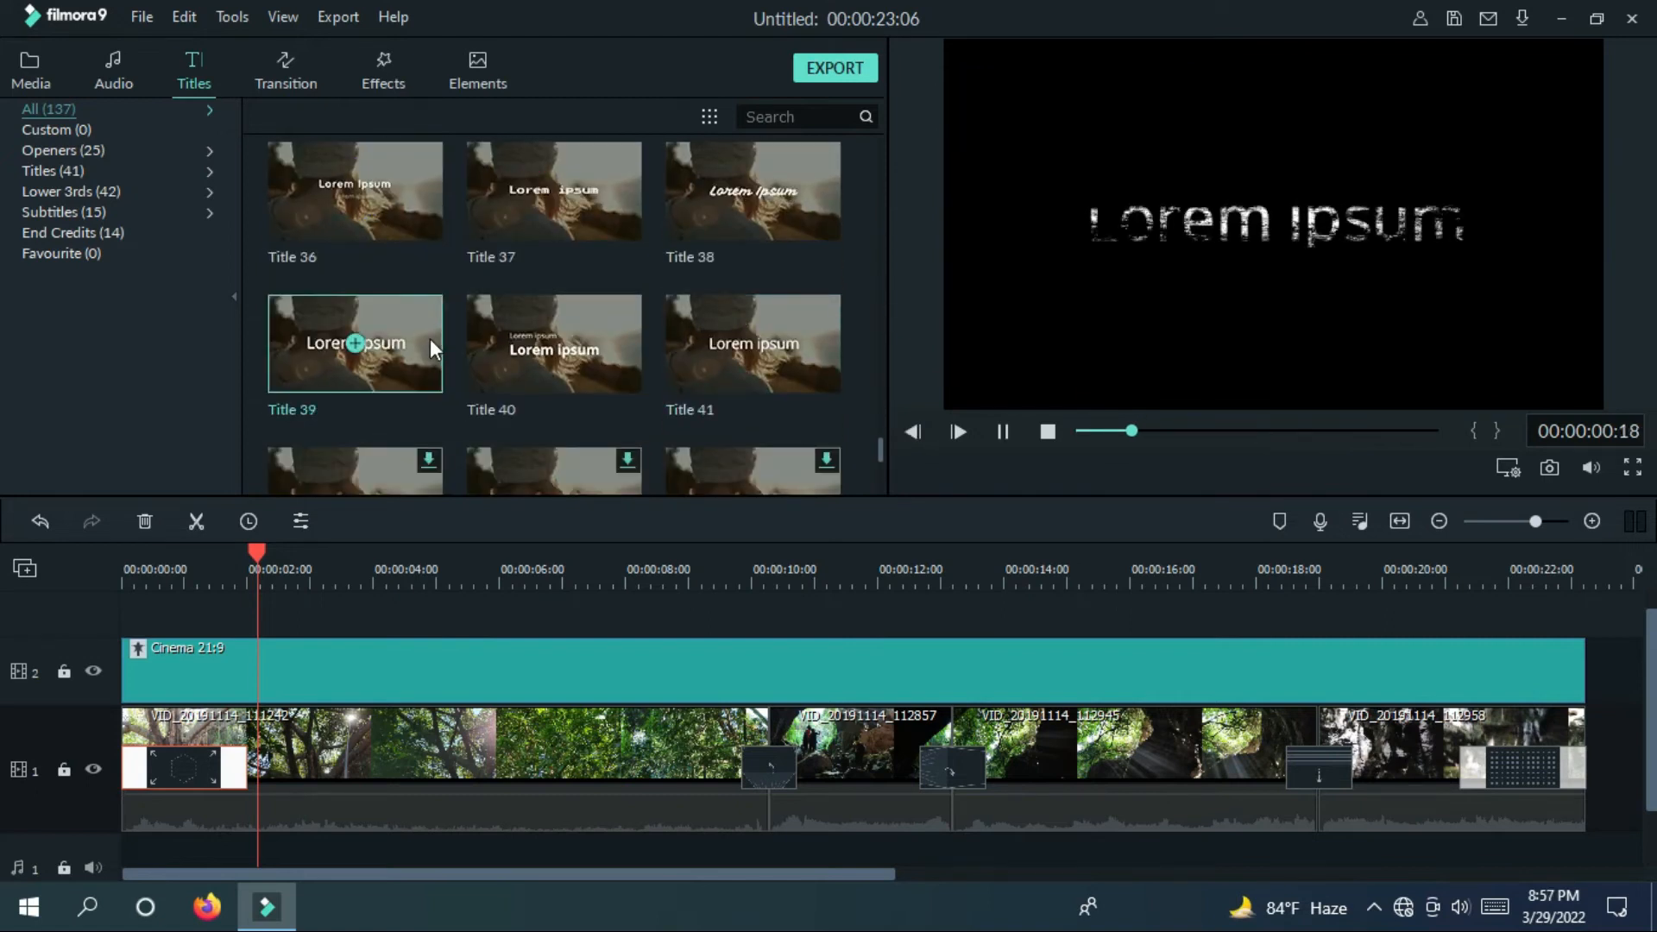
{"action": "scroll", "coordinate": [820, 577], "scroll_direction": "up", "scroll_amount": 1}
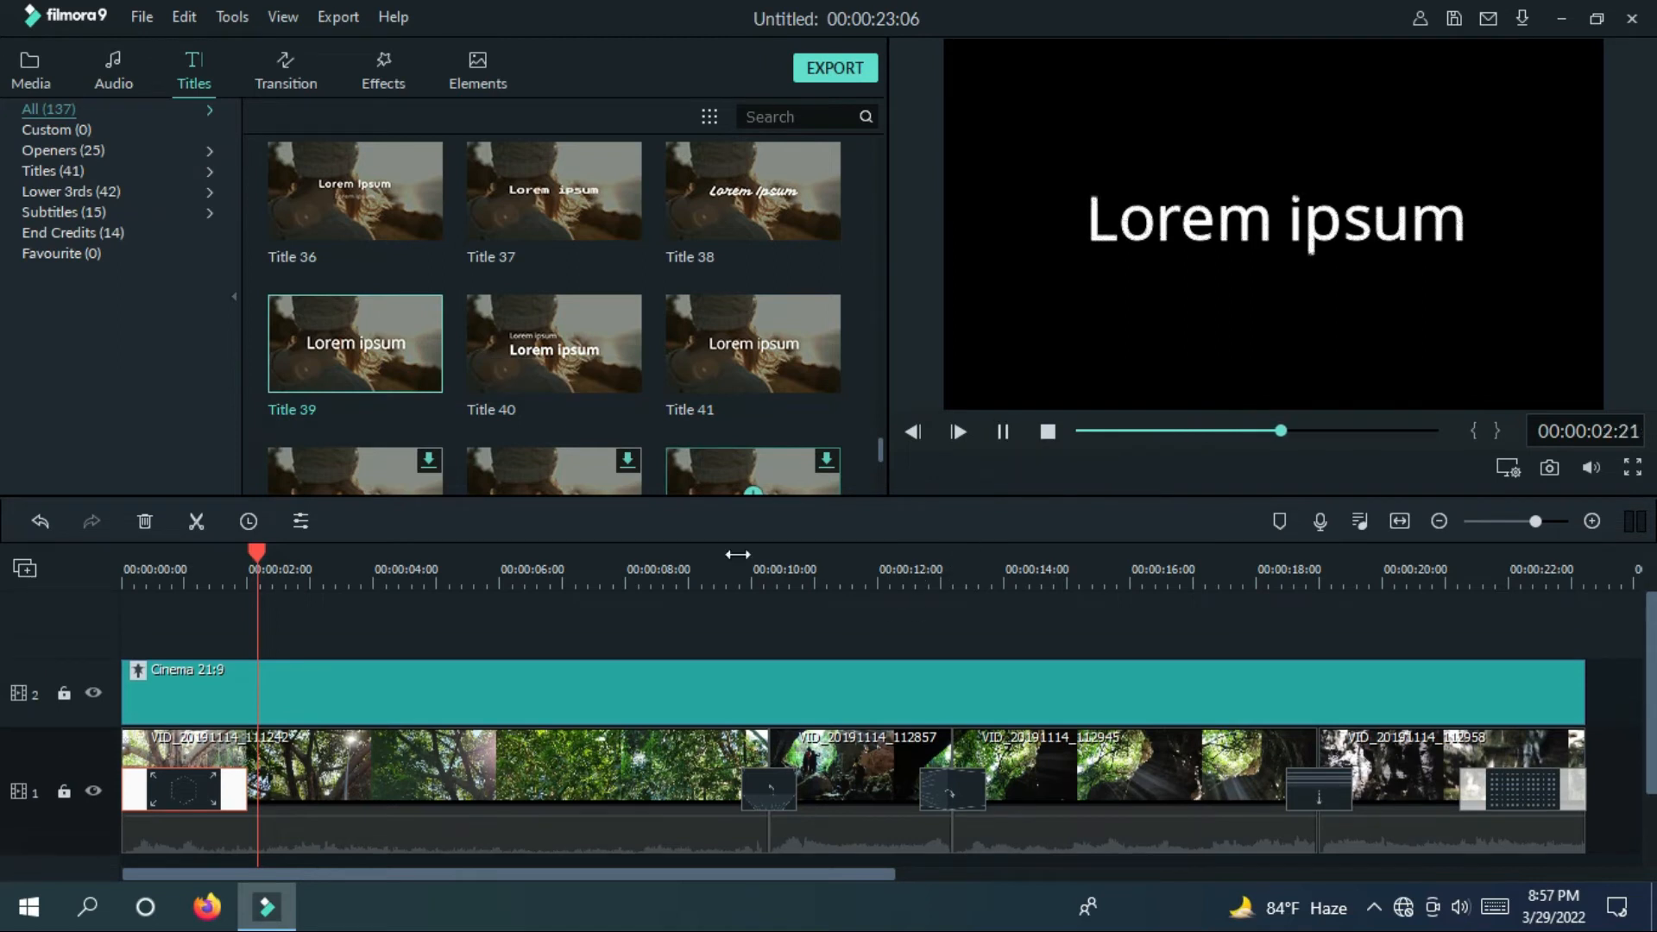
{"action": "left_click_drag", "start_coordinate": [391, 318], "coordinate": [307, 571]}
Step: Open the title in the advanced text editor and replace its placeholder text with "Cinematic Video"
{"action": "left_click", "coordinate": [306, 571]}
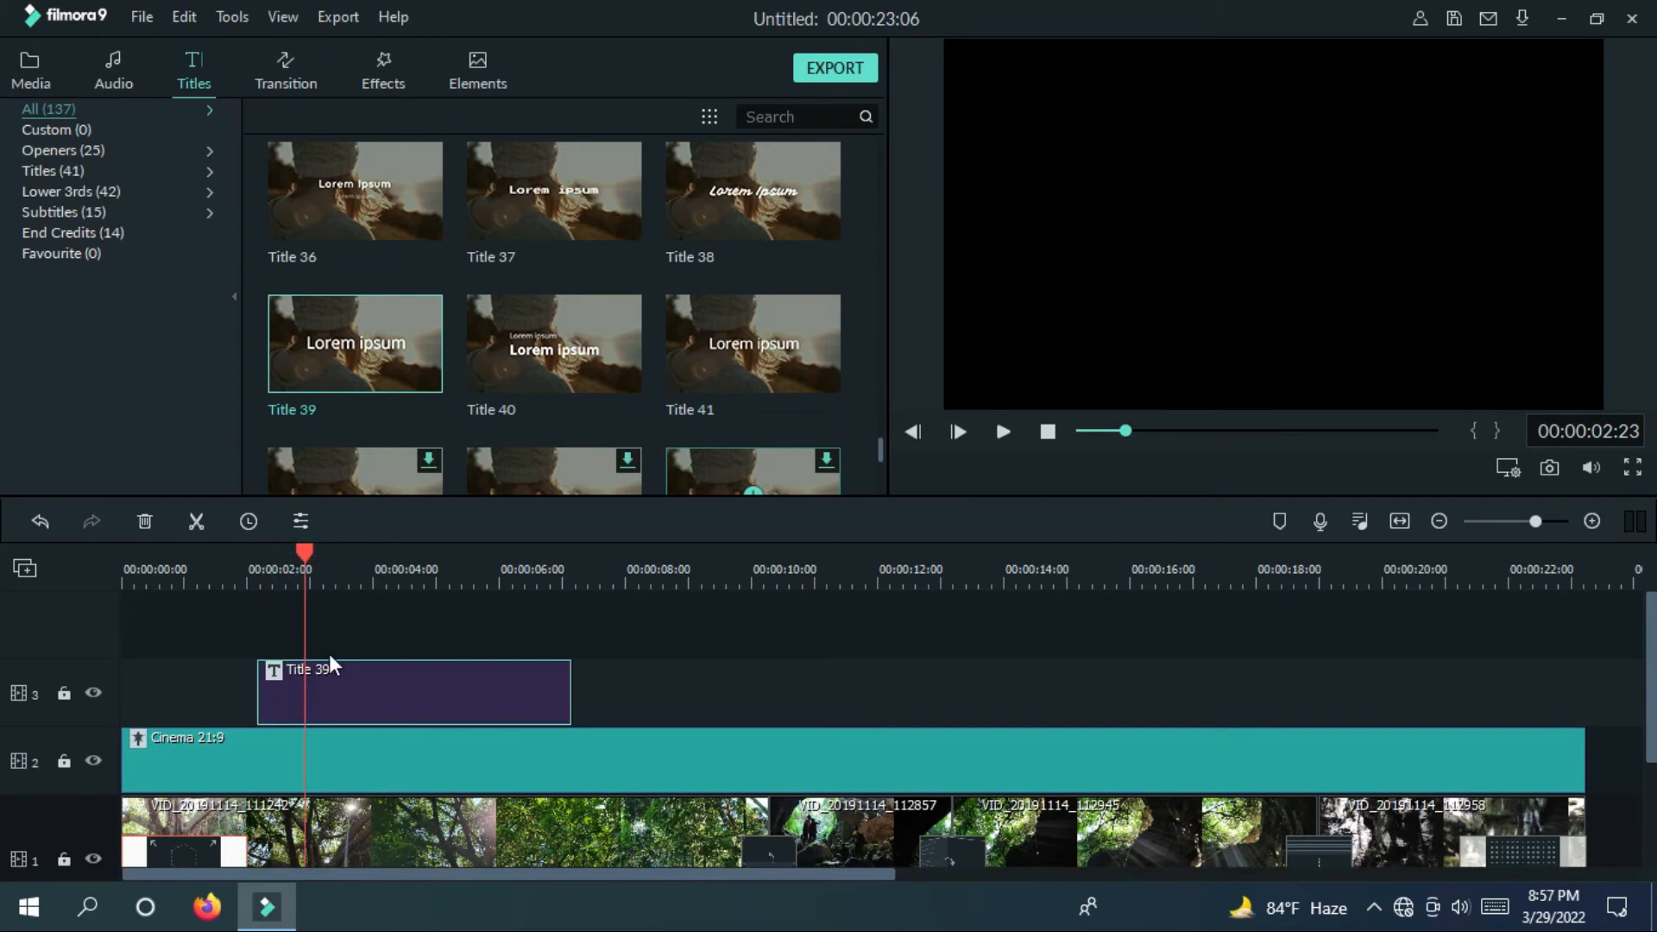
{"action": "double_click", "coordinate": [339, 697]}
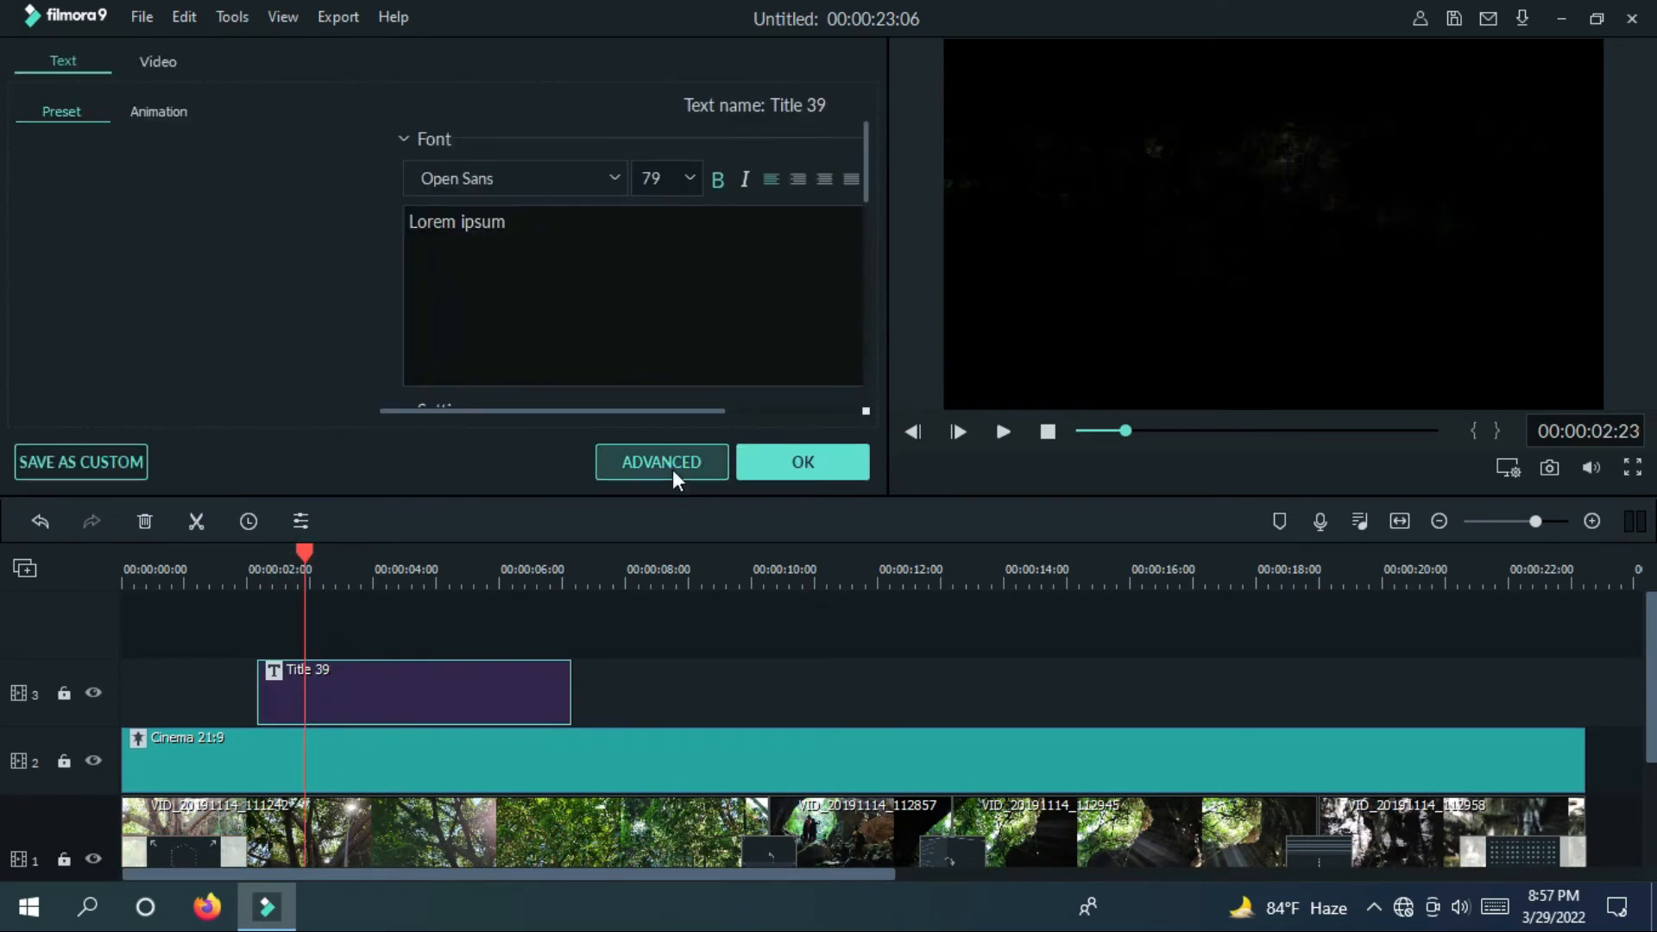
{"action": "left_click", "coordinate": [671, 469]}
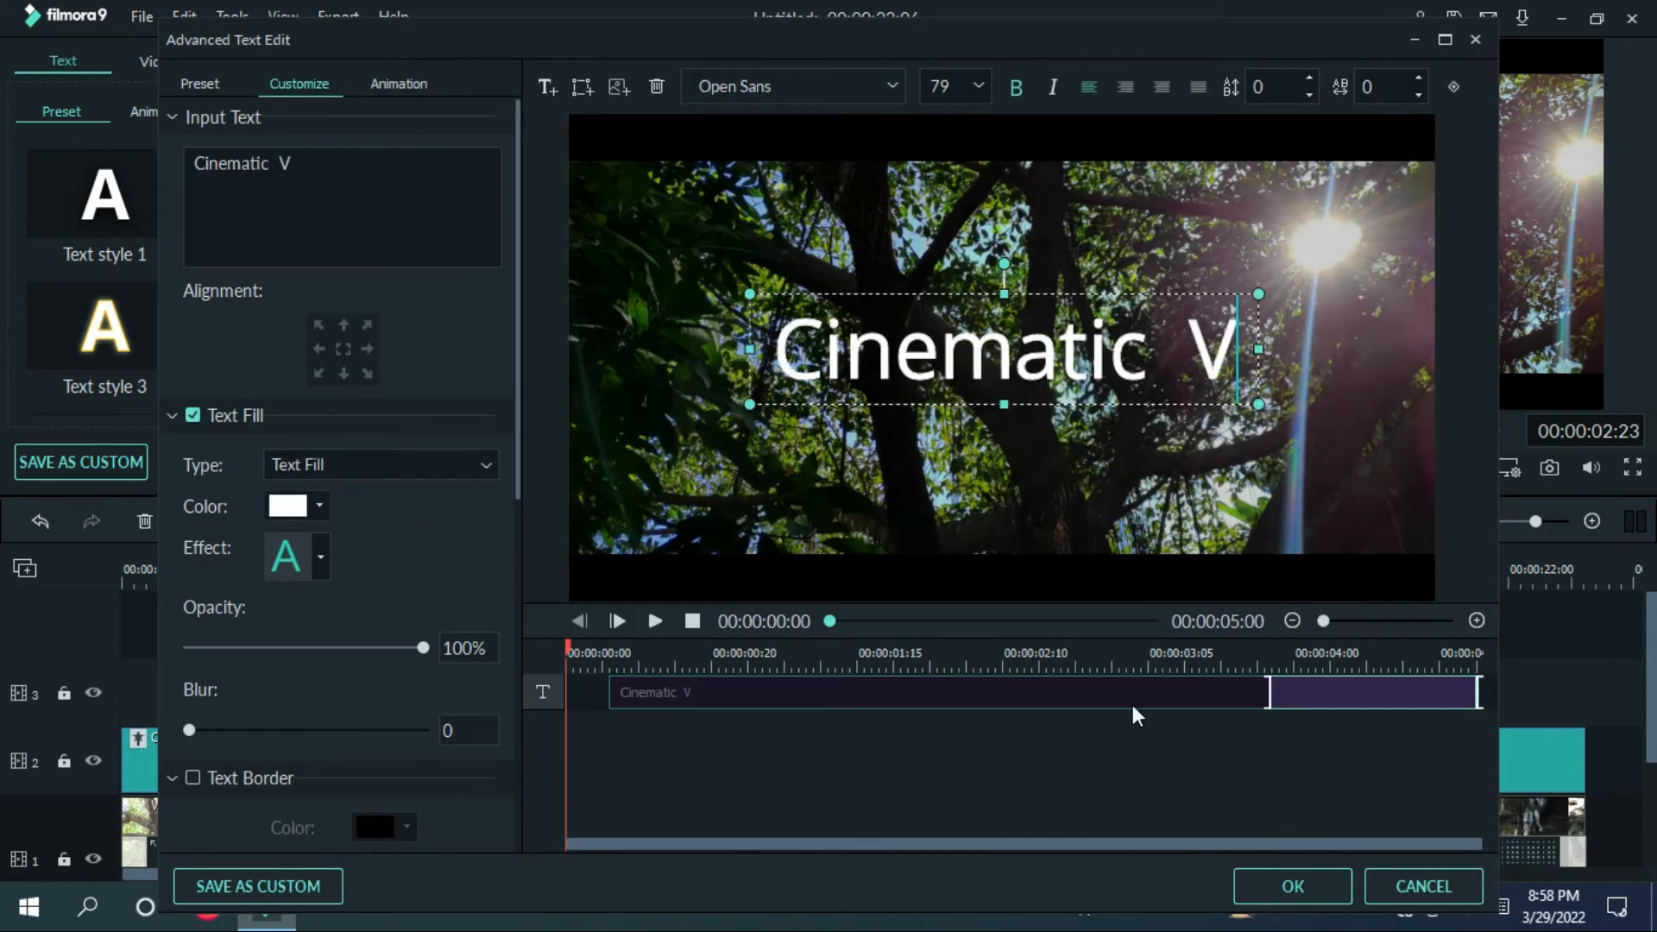
{"action": "type", "text": "ide"}
Step: Set the title's font to Rage Italic and its character spacing to 6
{"action": "scroll", "coordinate": [889, 88], "scroll_direction": "down", "scroll_amount": 6}
{"action": "scroll", "coordinate": [890, 85], "scroll_direction": "down", "scroll_amount": 12}
{"action": "left_click", "coordinate": [1417, 79]}
{"action": "left_click", "coordinate": [1417, 79]}
{"action": "left_click", "coordinate": [1418, 80]}
{"action": "left_click", "coordinate": [1417, 79]}
{"action": "left_click", "coordinate": [1418, 80]}
{"action": "left_click", "coordinate": [1417, 79]}
Step: Enable a text shadow and a blue text border on the title, and apply the text edits
{"action": "scroll", "coordinate": [307, 558], "scroll_direction": "down", "scroll_amount": 8}
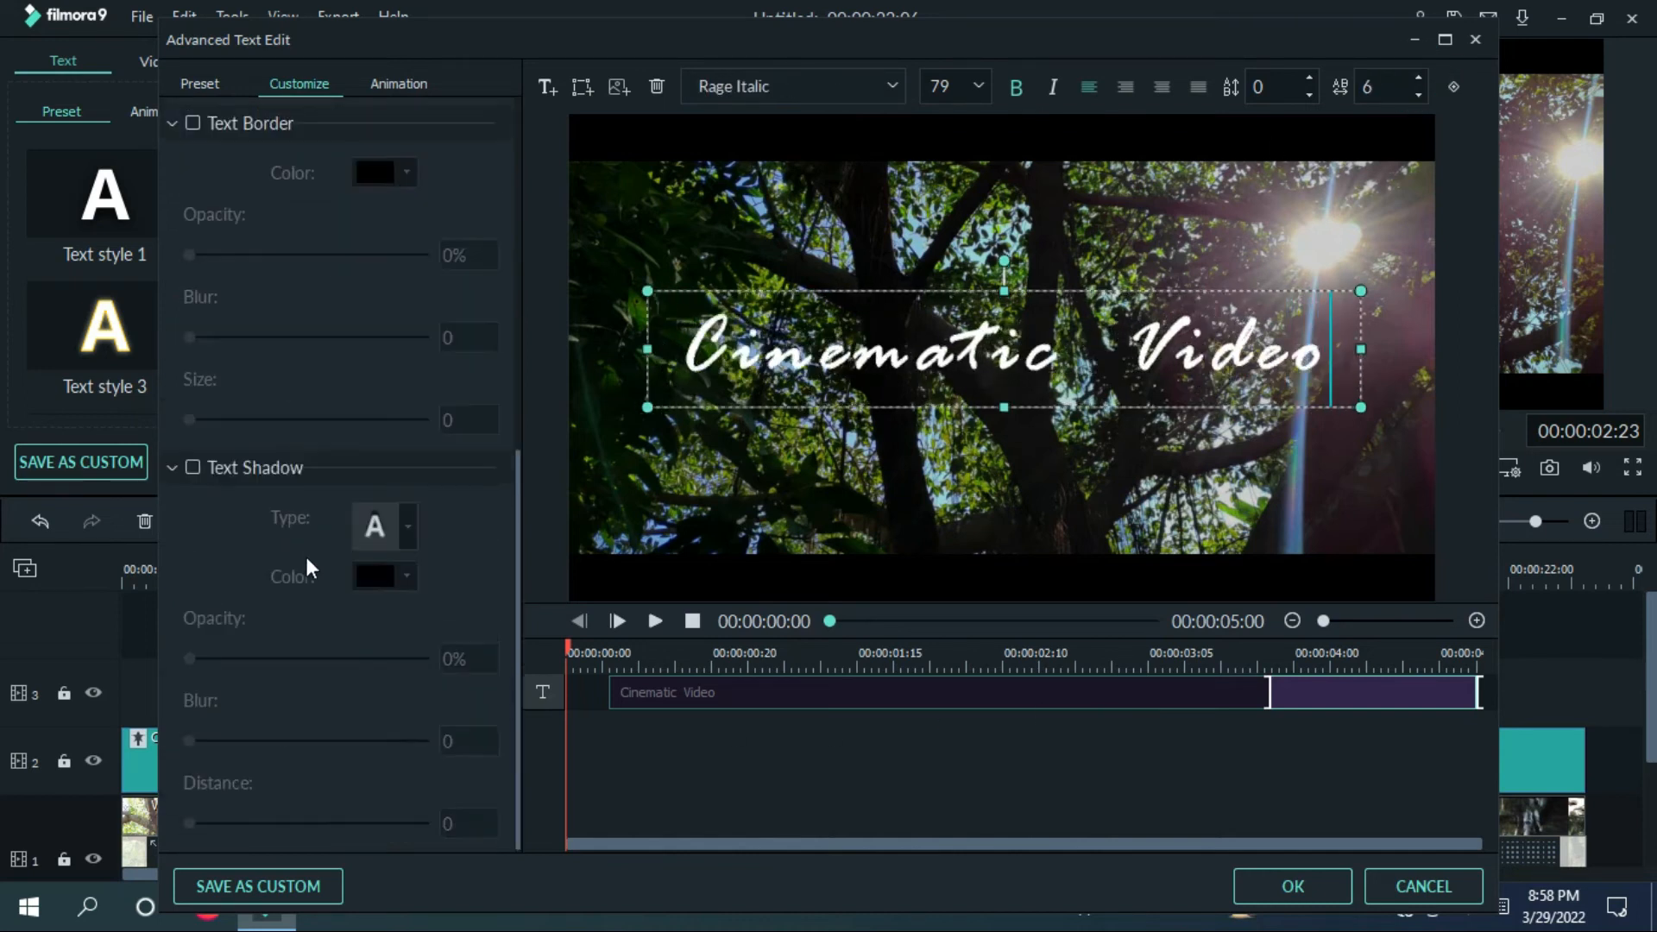
{"action": "left_click", "coordinate": [192, 468]}
{"action": "scroll", "coordinate": [214, 420], "scroll_direction": "up", "scroll_amount": 3}
{"action": "left_click", "coordinate": [193, 414]}
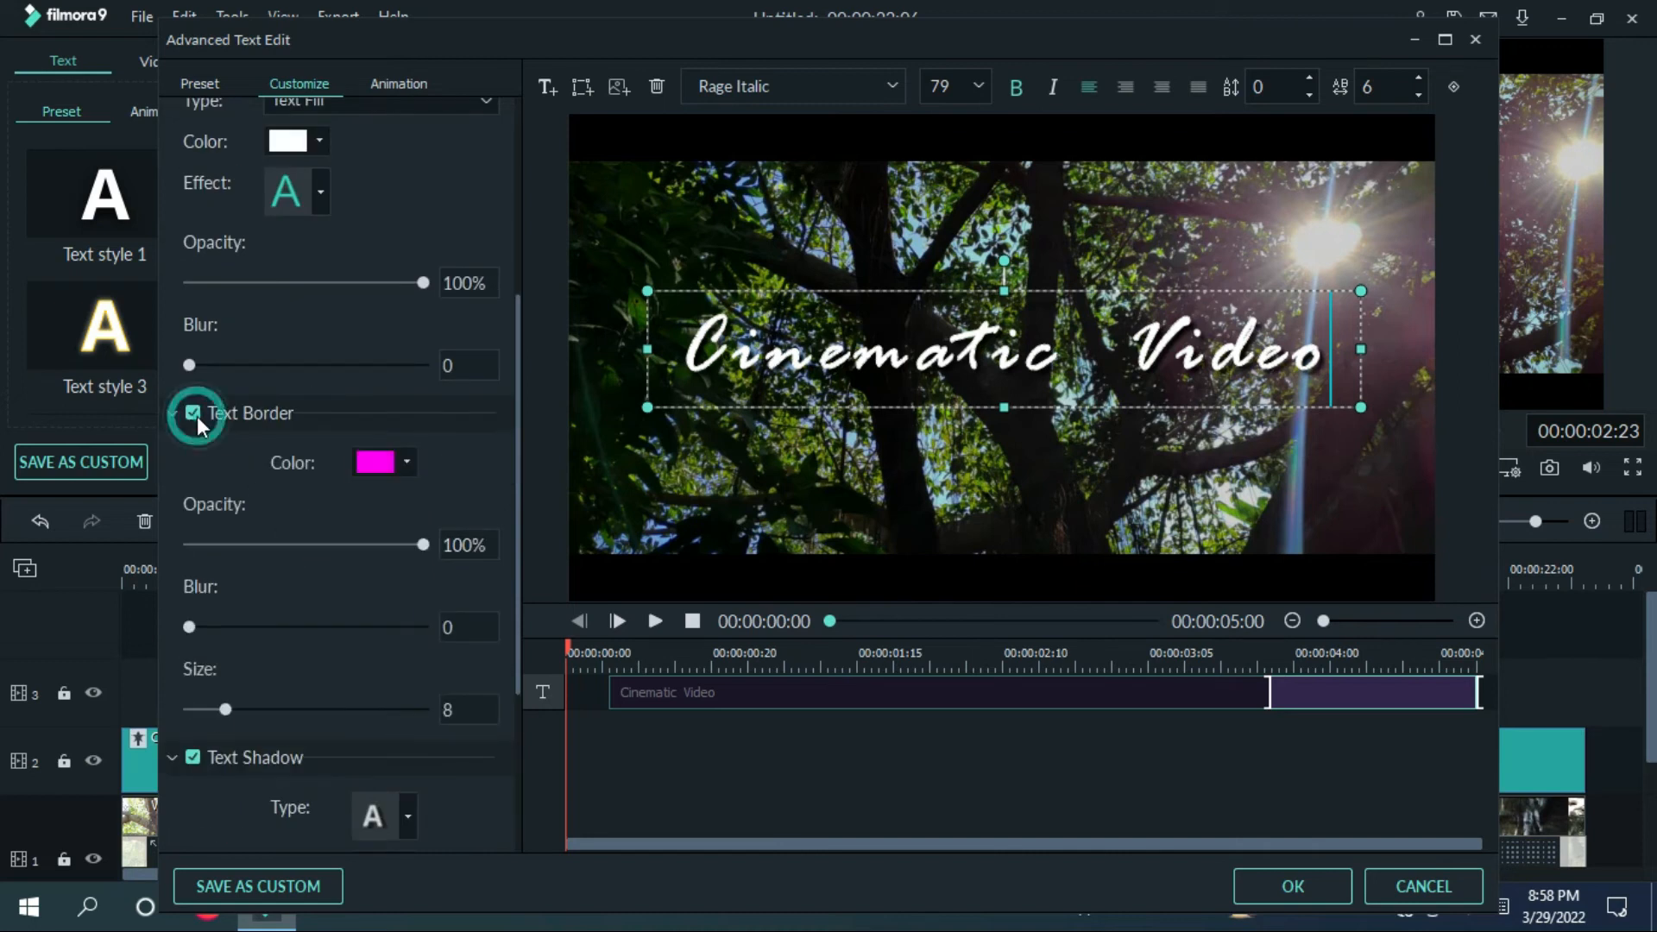
{"action": "scroll", "coordinate": [394, 668], "scroll_direction": "up", "scroll_amount": 5}
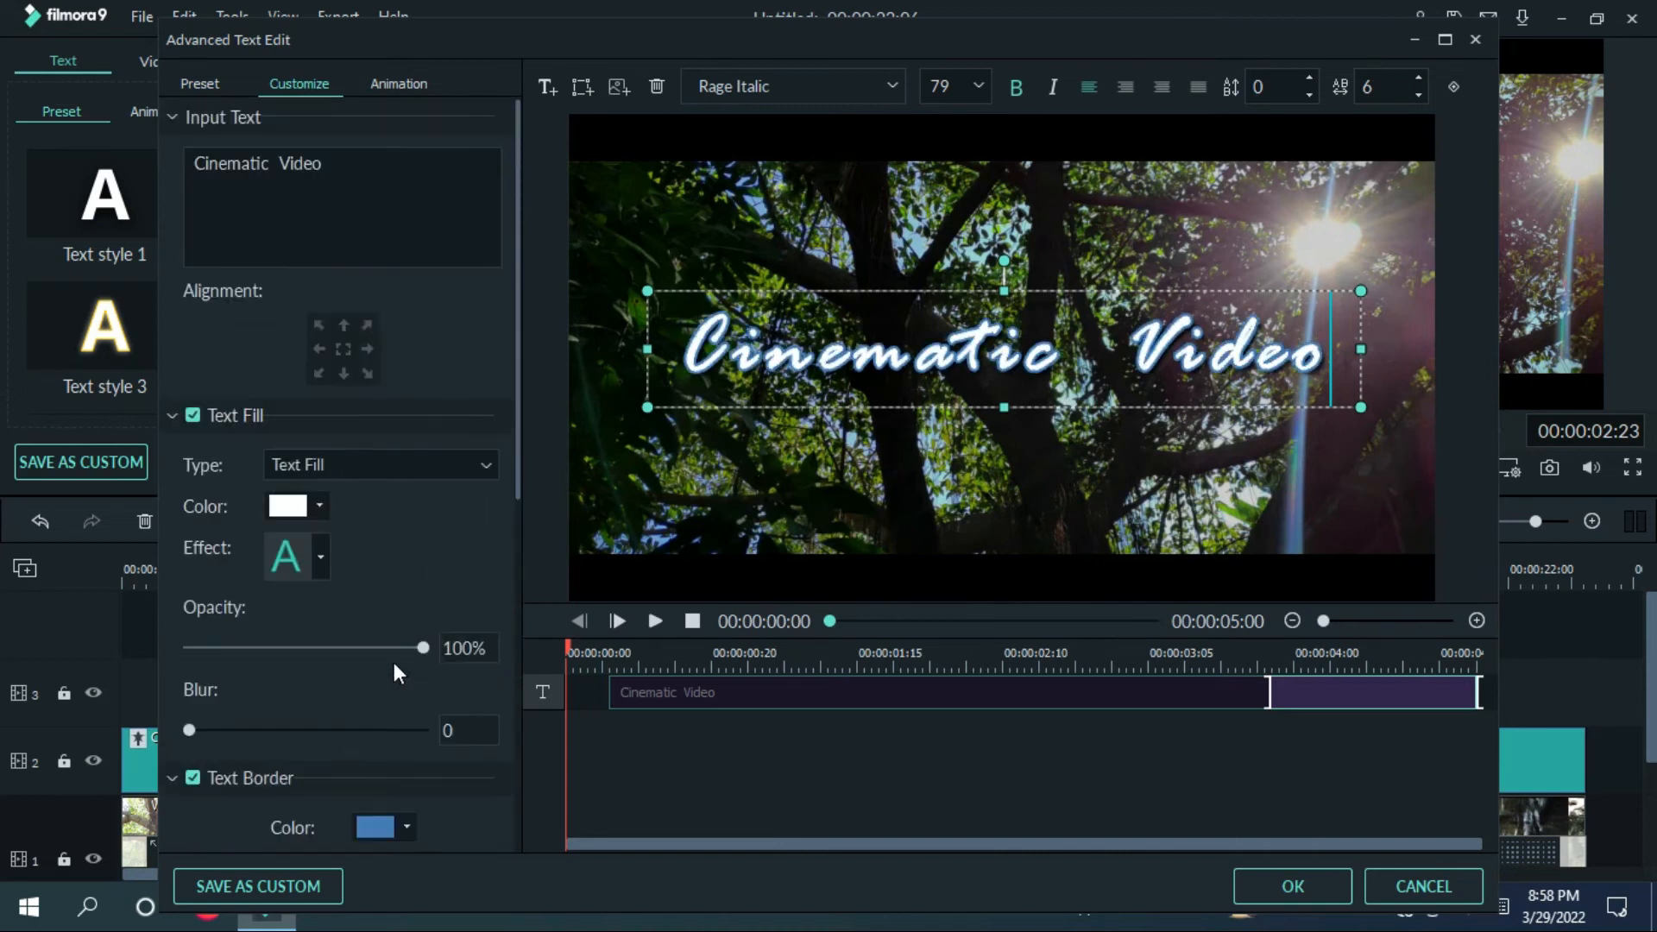
{"action": "left_click", "coordinate": [1292, 886]}
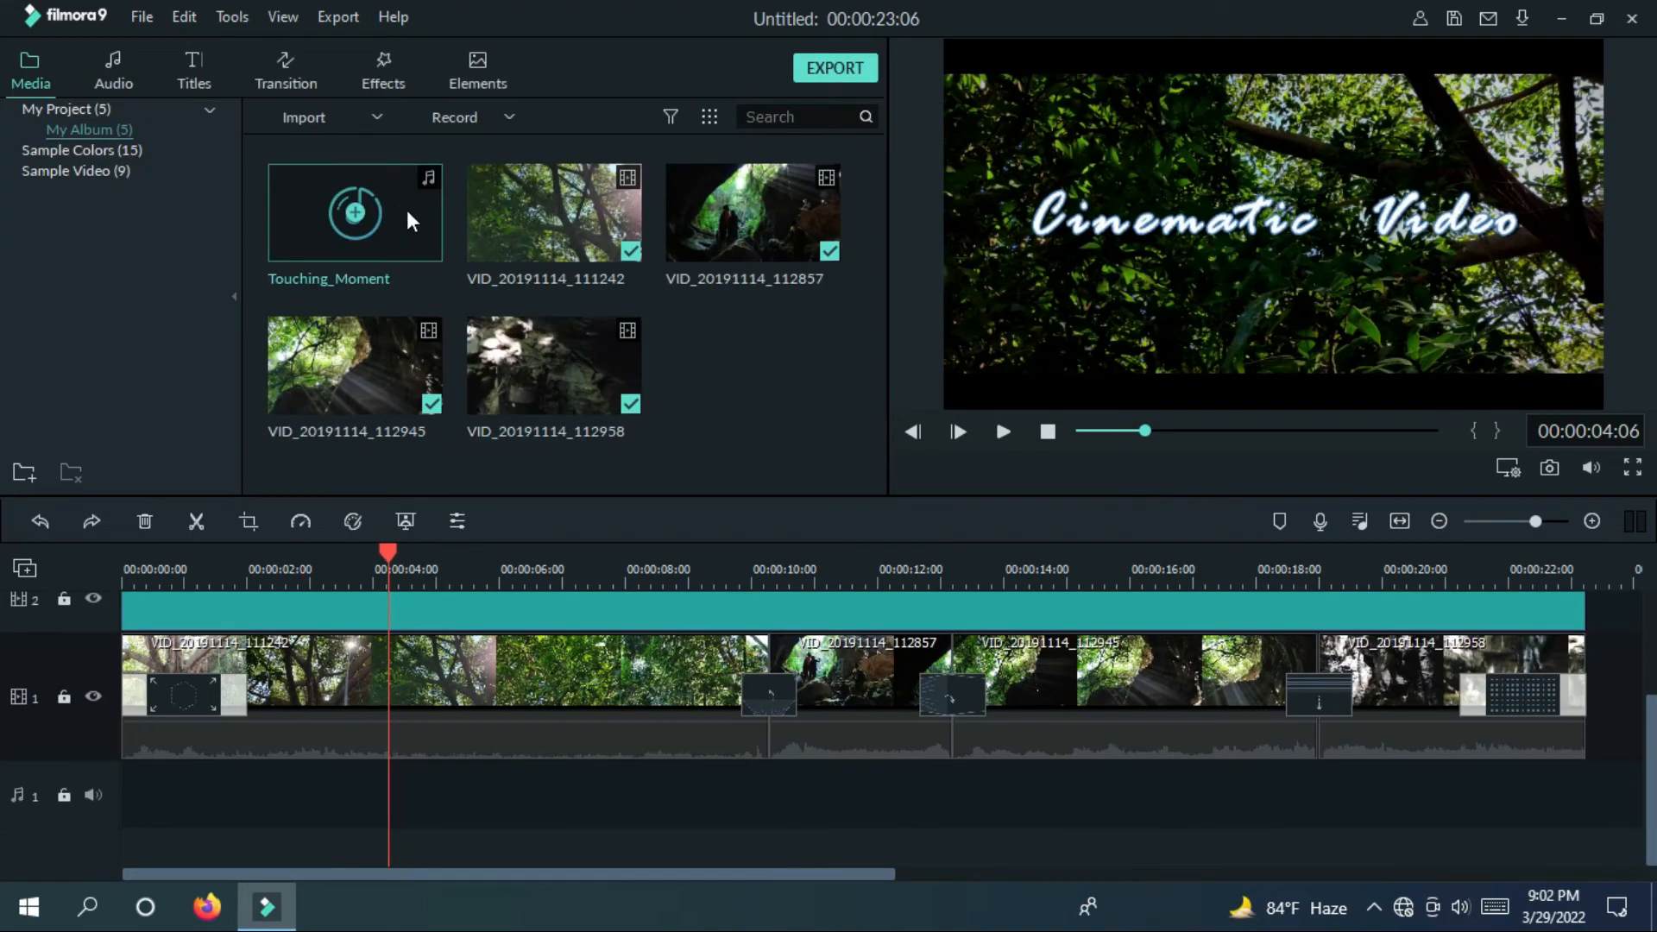
Step: Add the Touching_Moment music to audio track 1 from the beginning and trim its end to match the video clips
{"action": "left_click_drag", "start_coordinate": [407, 220], "coordinate": [130, 805]}
{"action": "left_click", "coordinate": [318, 570]}
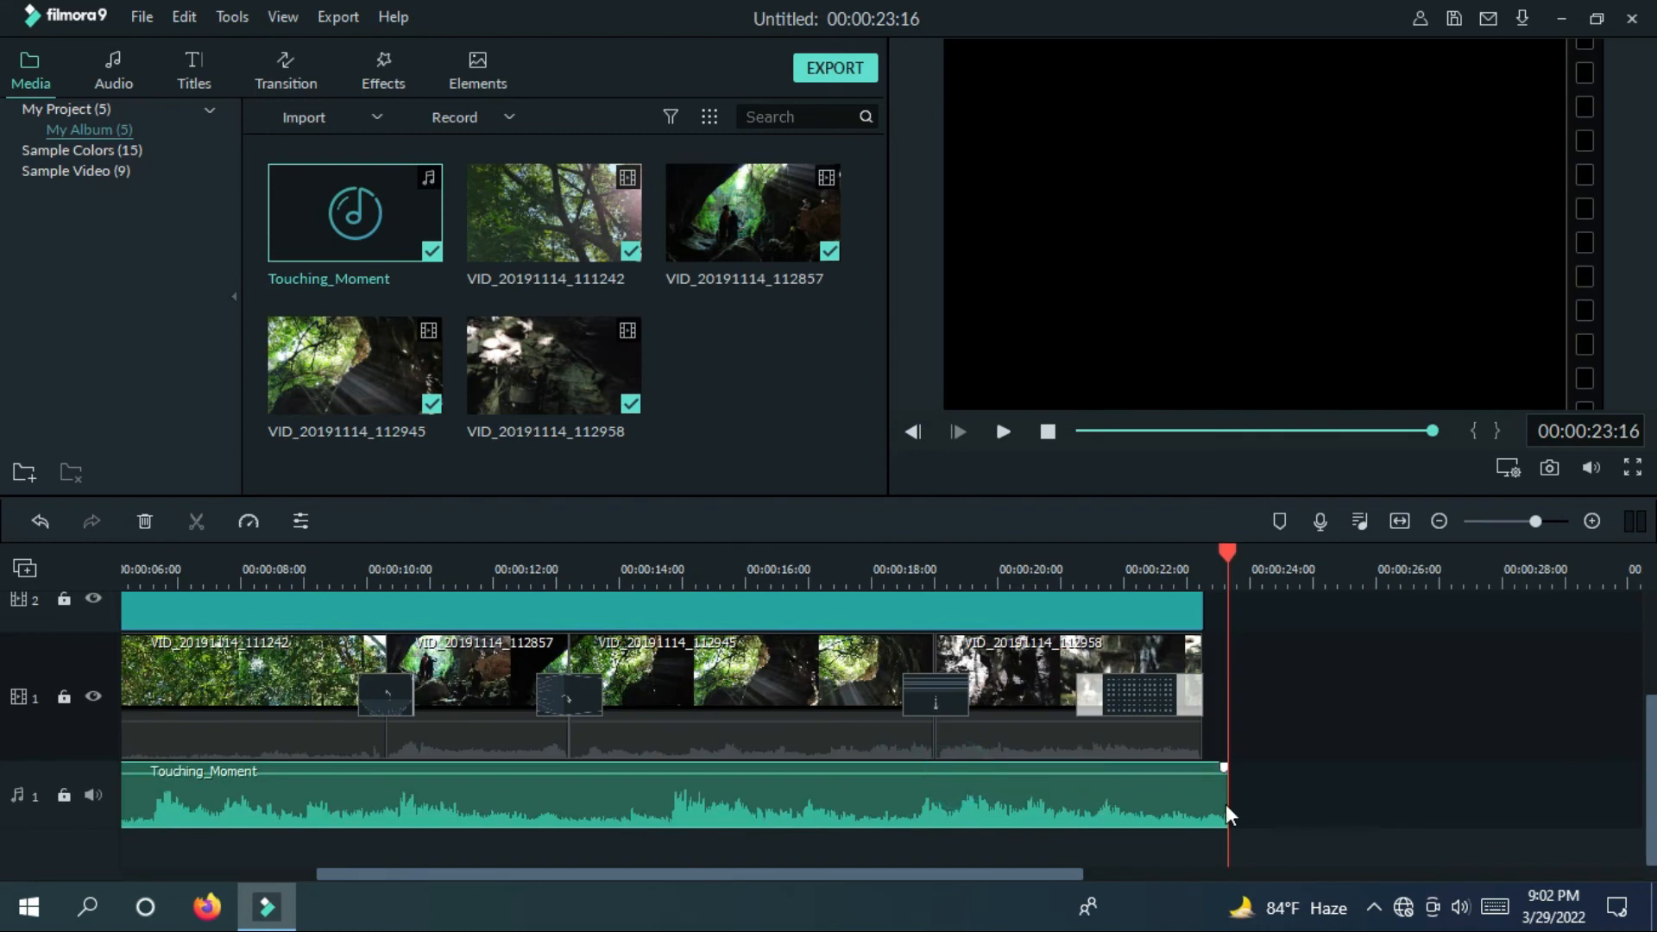
{"action": "left_click_drag", "start_coordinate": [1225, 804], "coordinate": [1212, 804]}
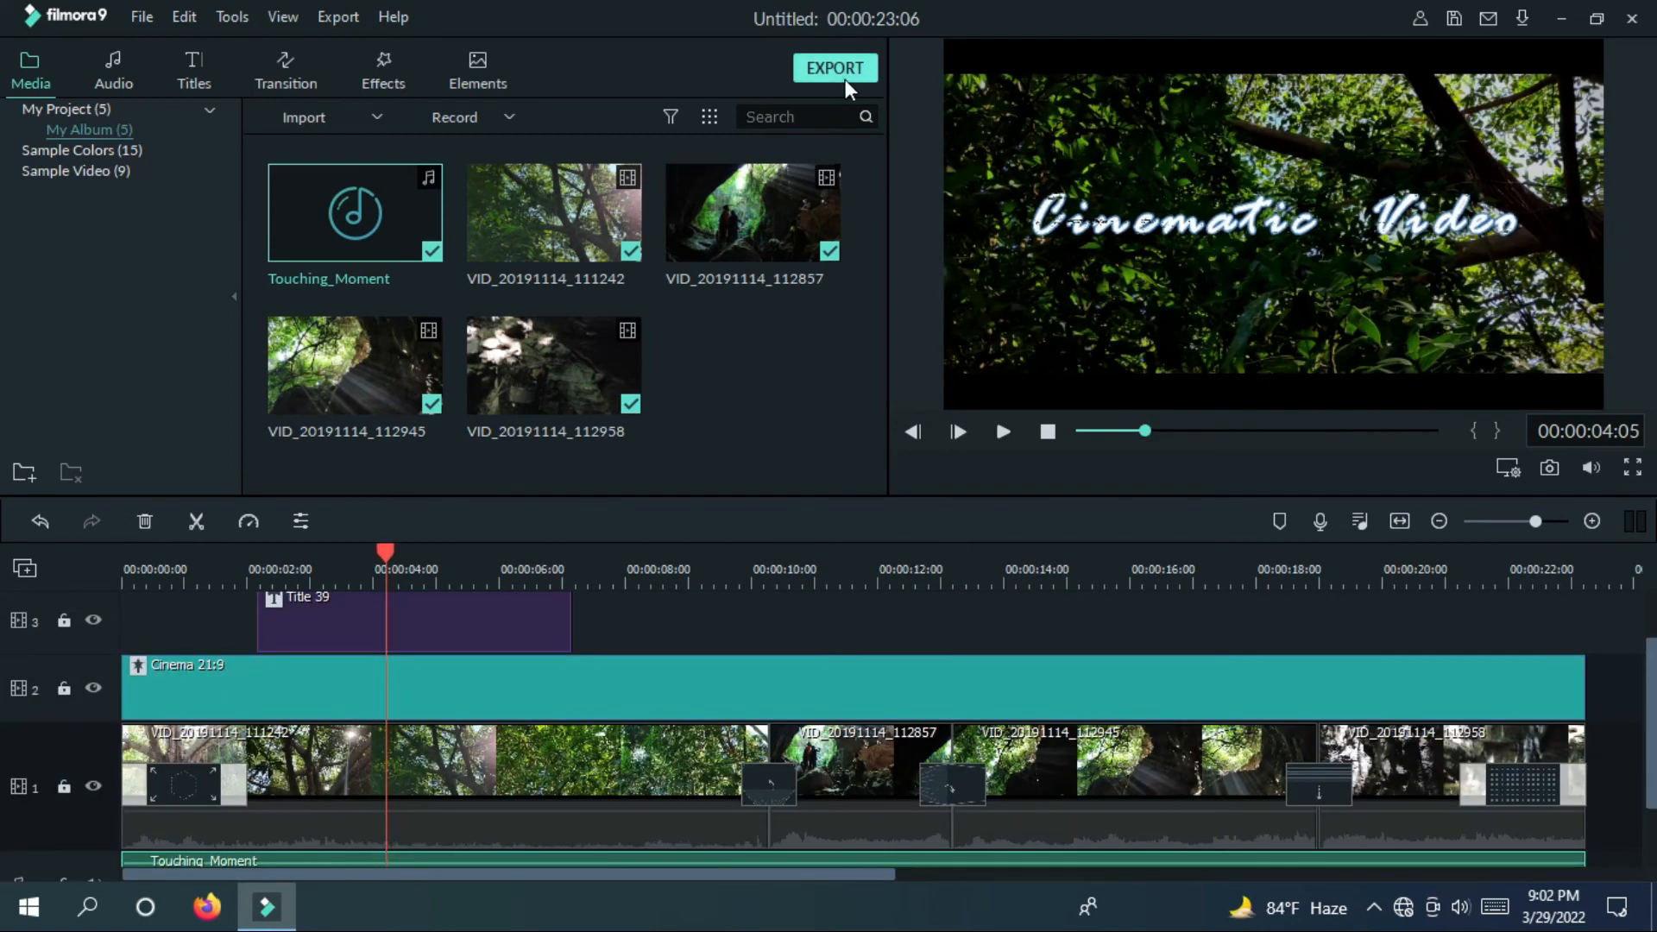
Step: Export the finished project to the computer as an MP4 file named My Video at 1920x1080
{"action": "left_click", "coordinate": [833, 68]}
{"action": "left_click", "coordinate": [1068, 472]}
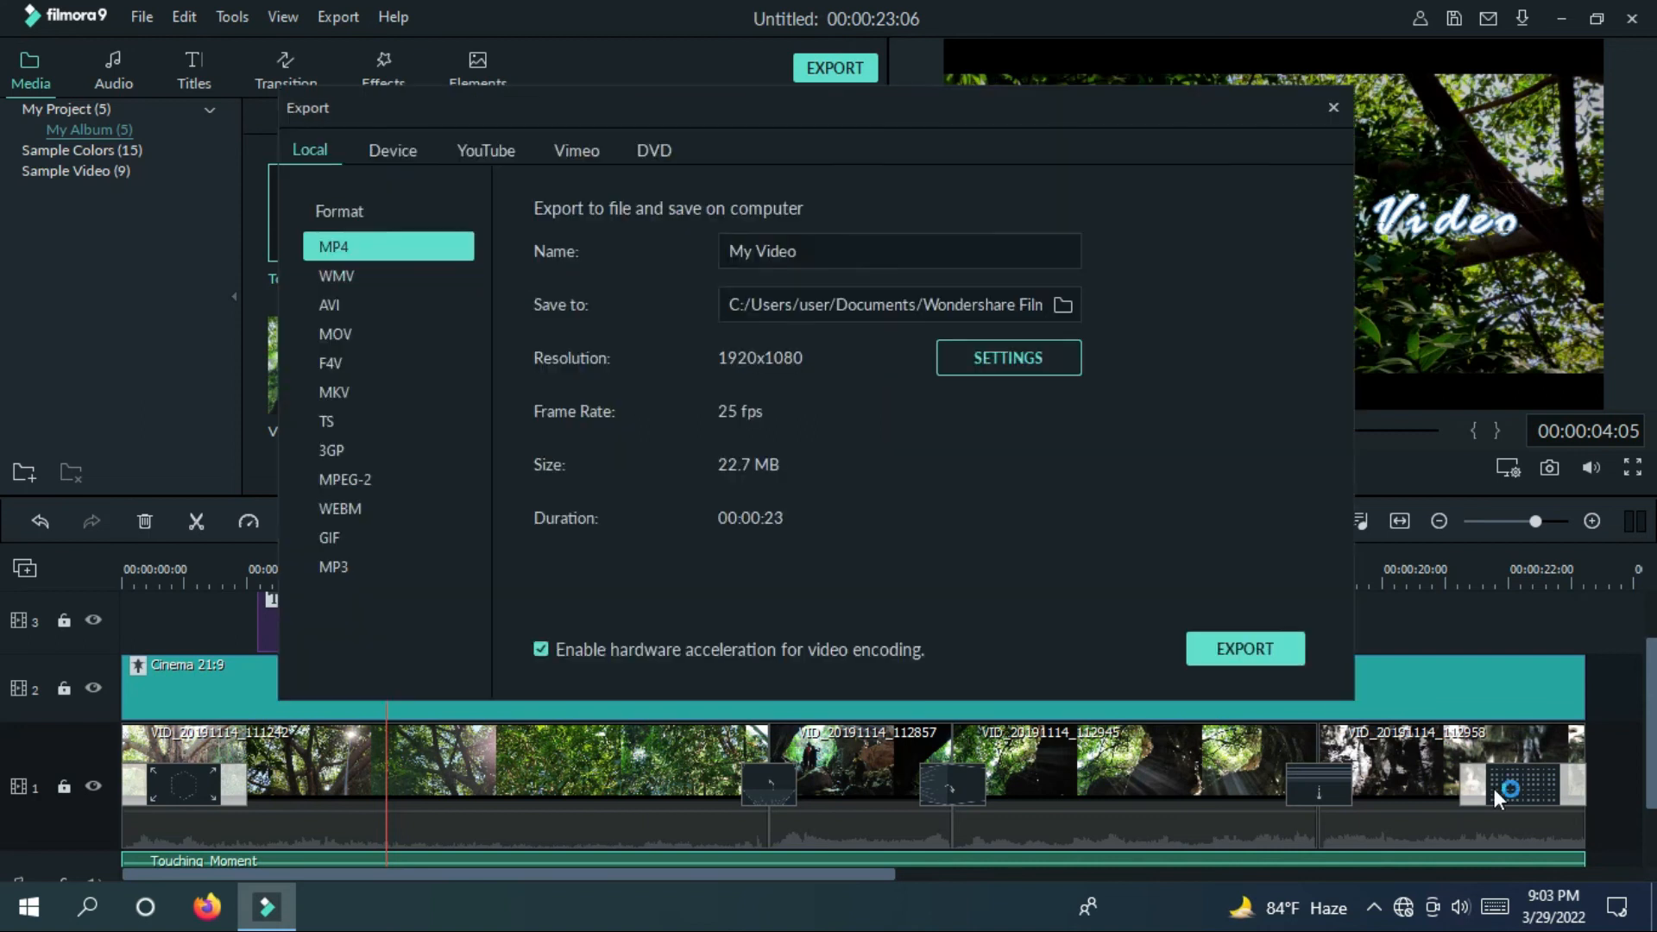
{"action": "left_click", "coordinate": [1229, 654]}
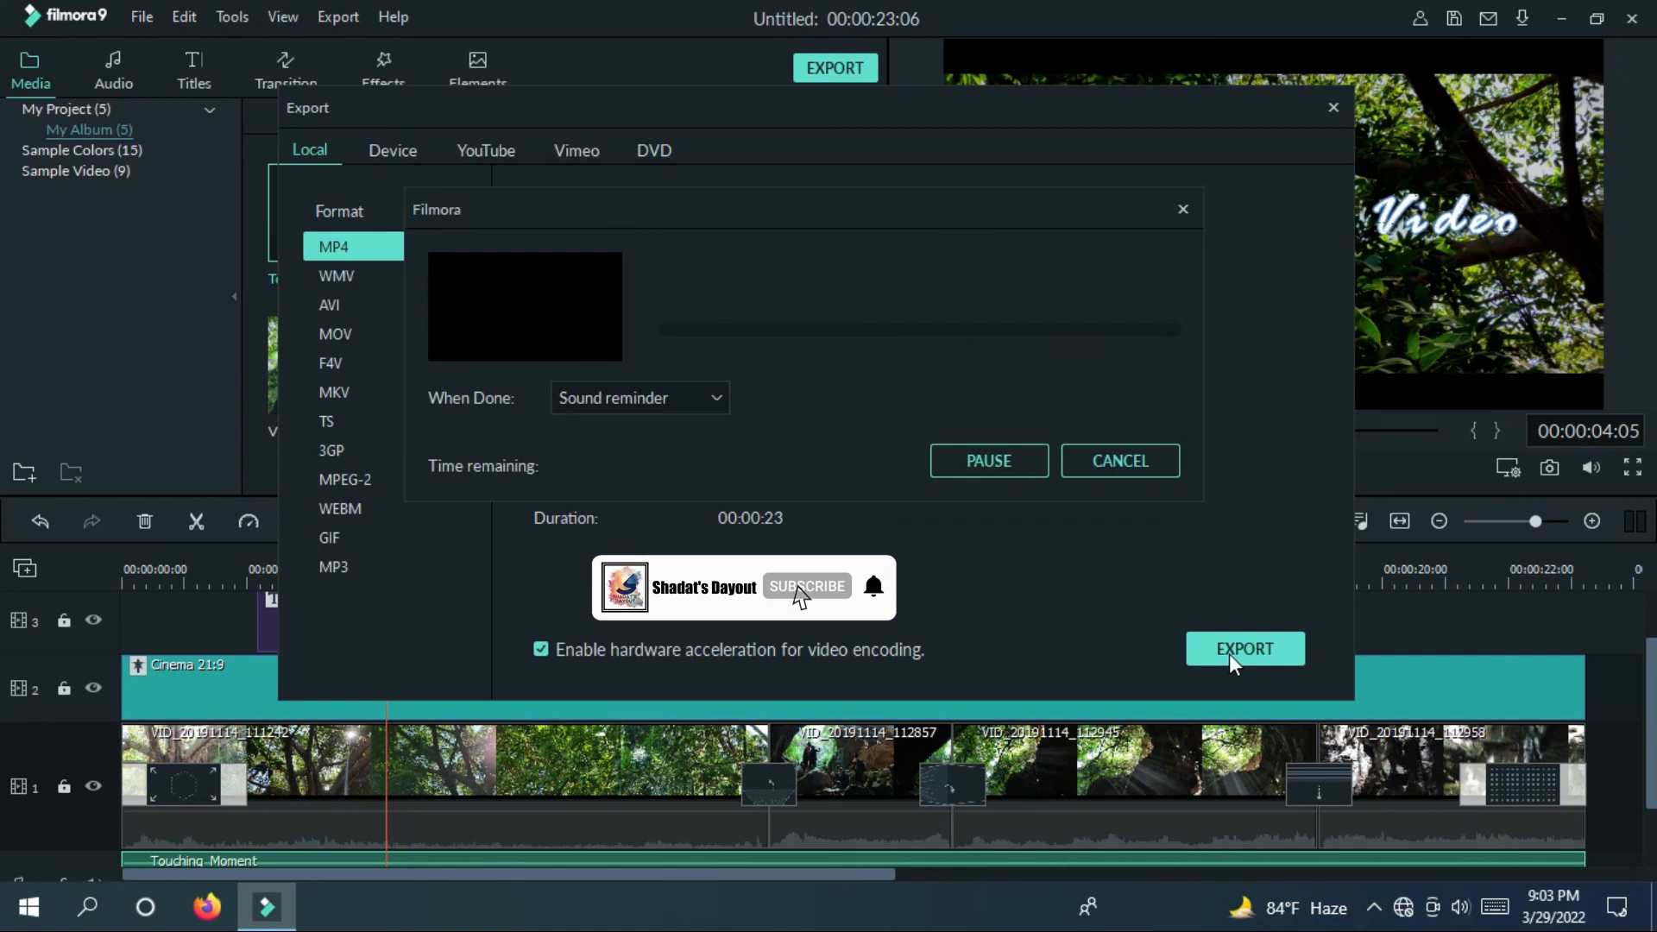